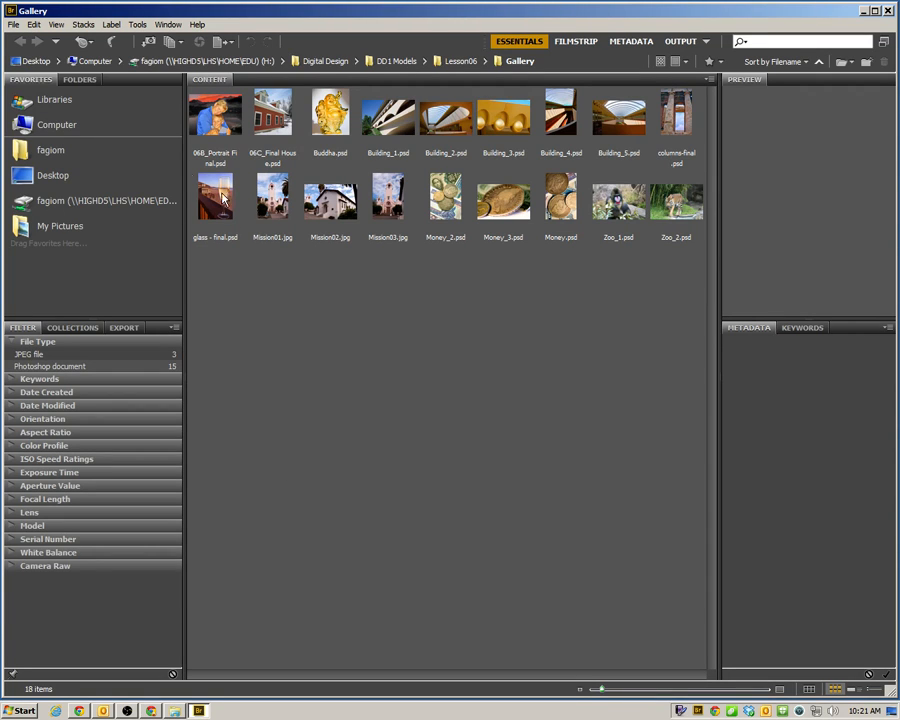
Step: Browse the computer's drives, the LHSINSSHR (S:) shared drive and the personal user folder
{"action": "left_click", "coordinate": [60, 124]}
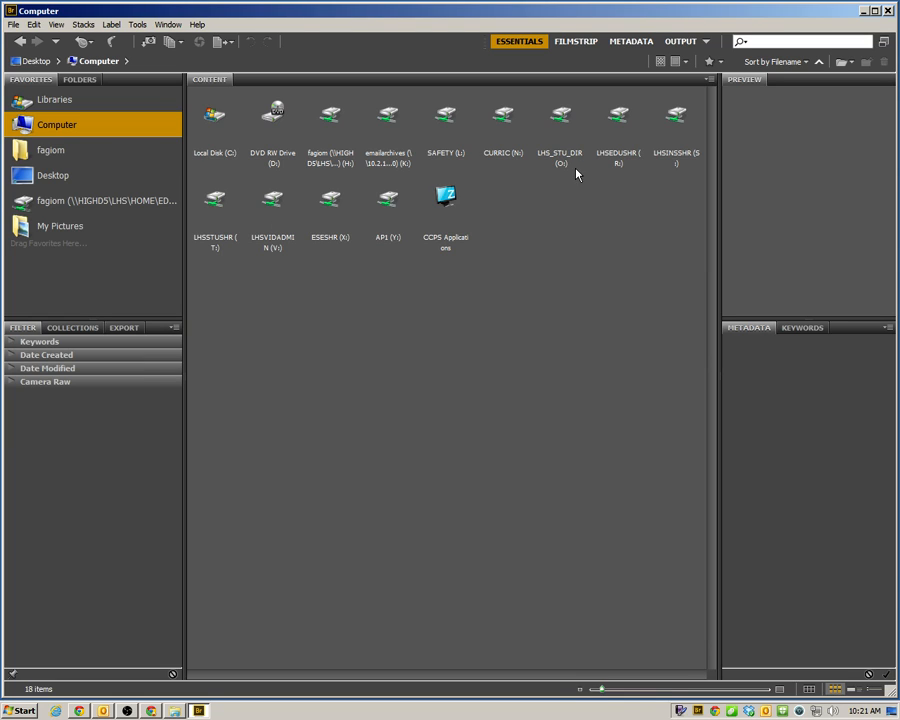
{"action": "double_click", "coordinate": [675, 160]}
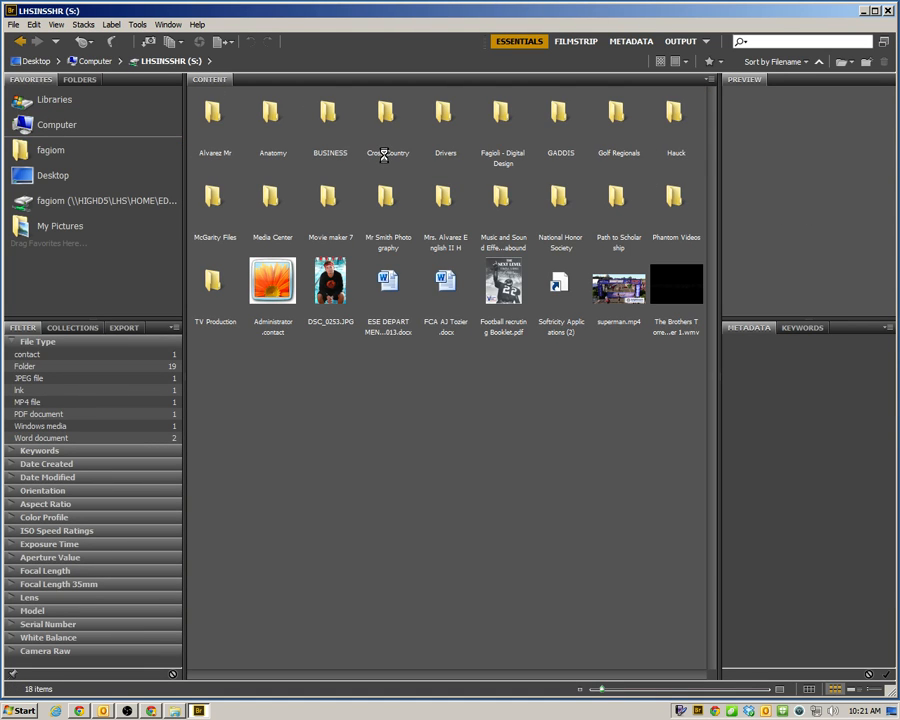
{"action": "left_click", "coordinate": [117, 149]}
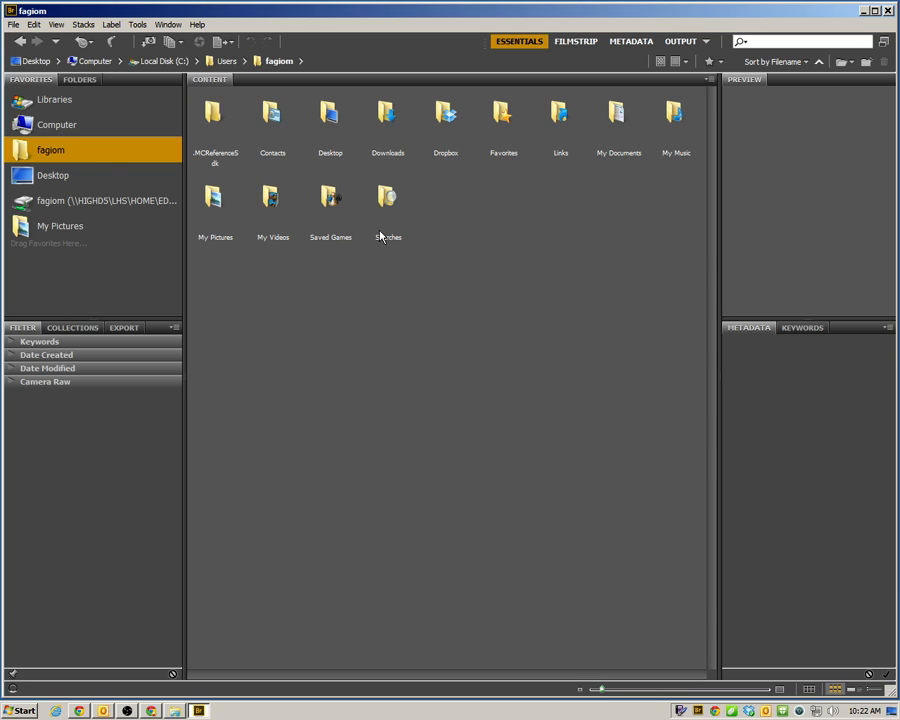
Step: Open the Gallery folder inside Digital Design, DD1 Models, Lesson06 on the H: network drive
{"action": "left_click", "coordinate": [60, 133]}
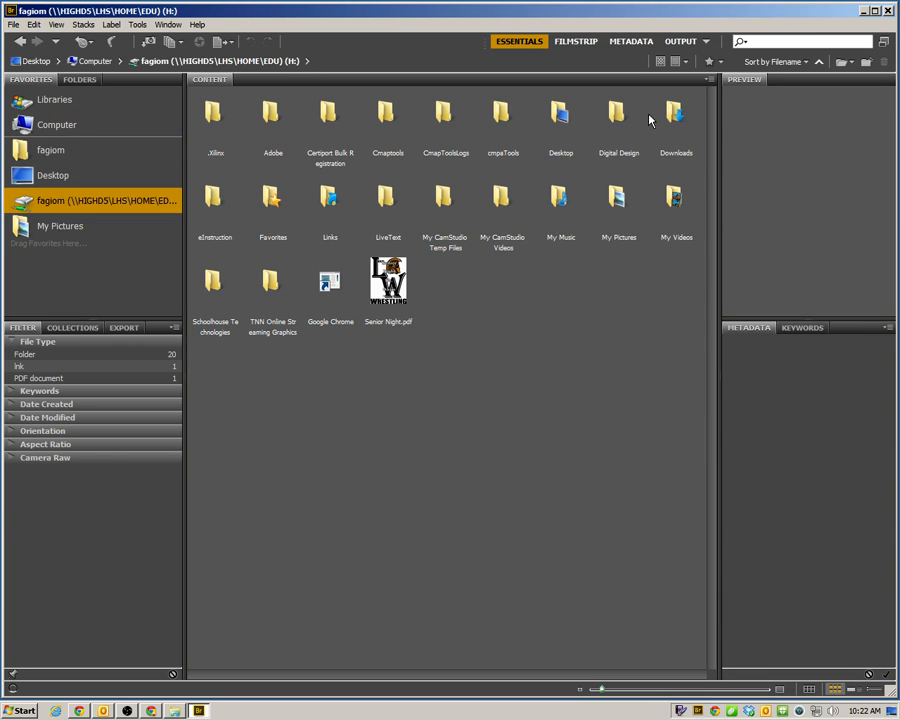
{"action": "double_click", "coordinate": [617, 112]}
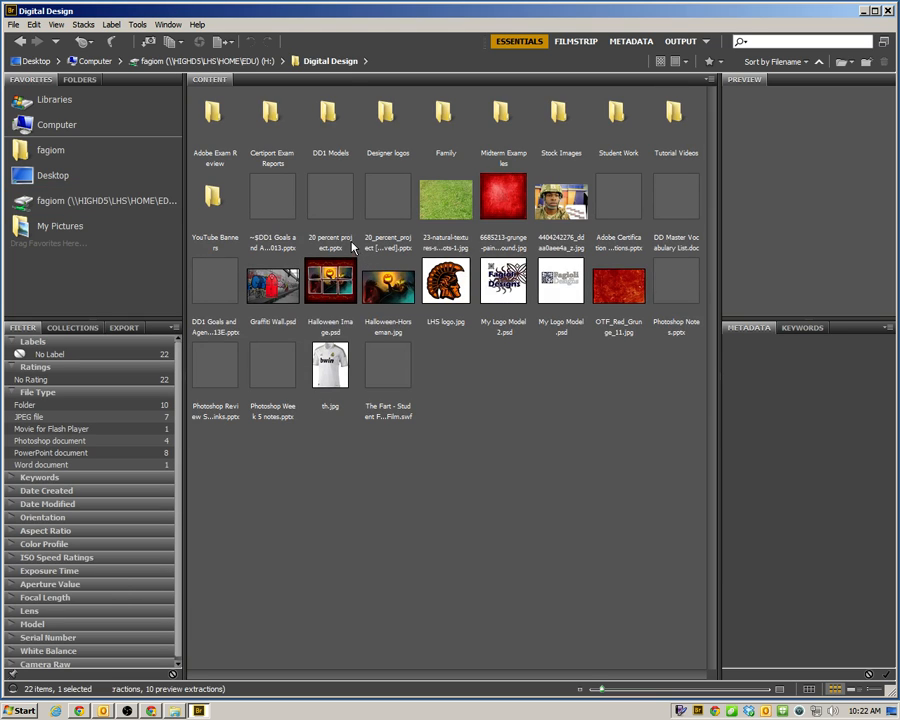
{"action": "left_click", "coordinate": [334, 137]}
{"action": "double_click", "coordinate": [334, 137]}
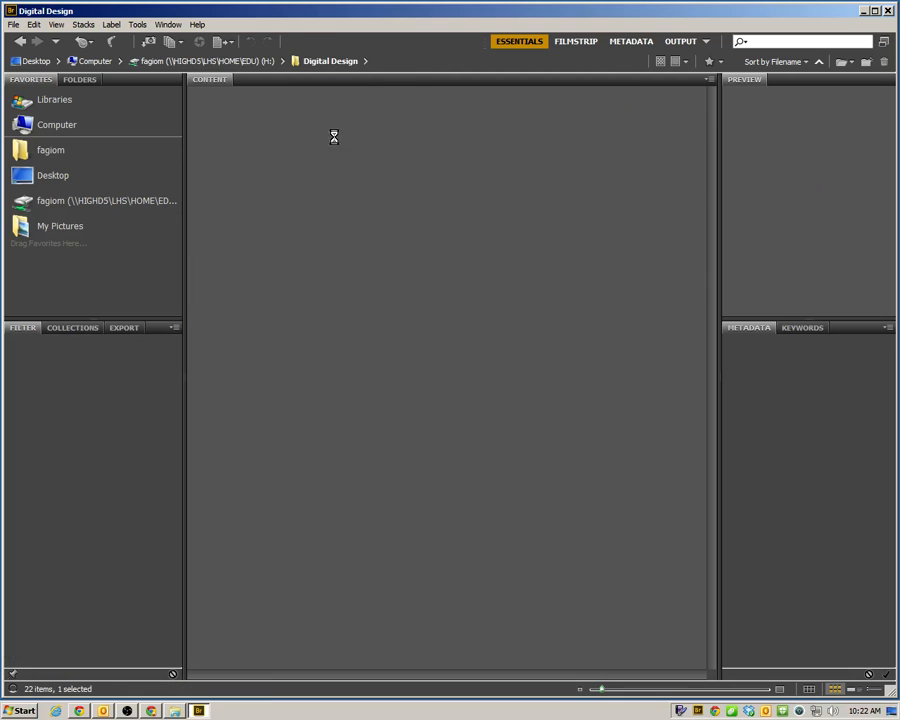
{"action": "double_click", "coordinate": [325, 150]}
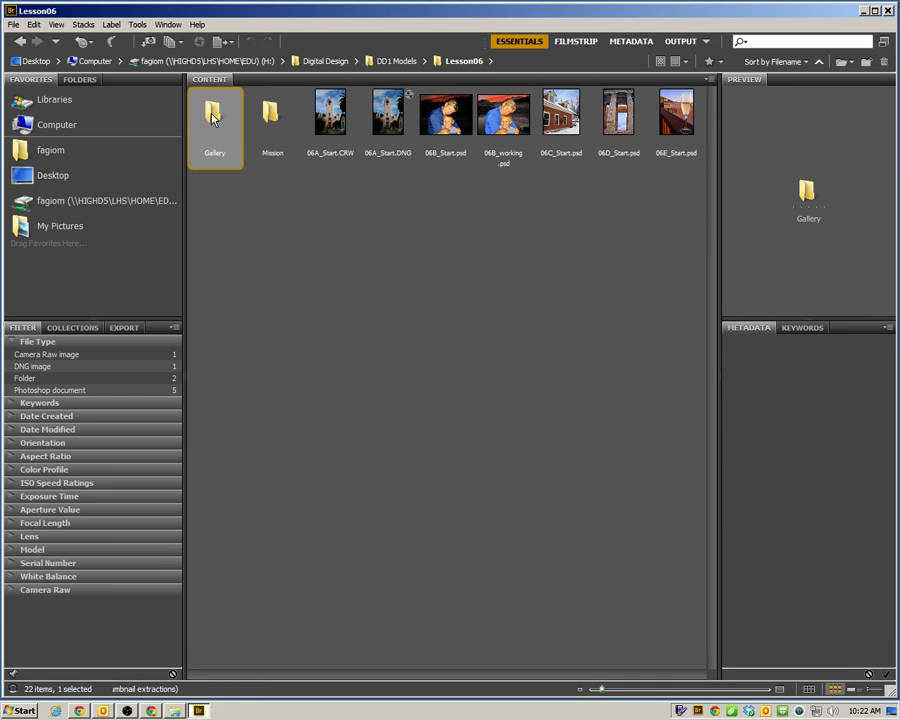
{"action": "double_click", "coordinate": [212, 122]}
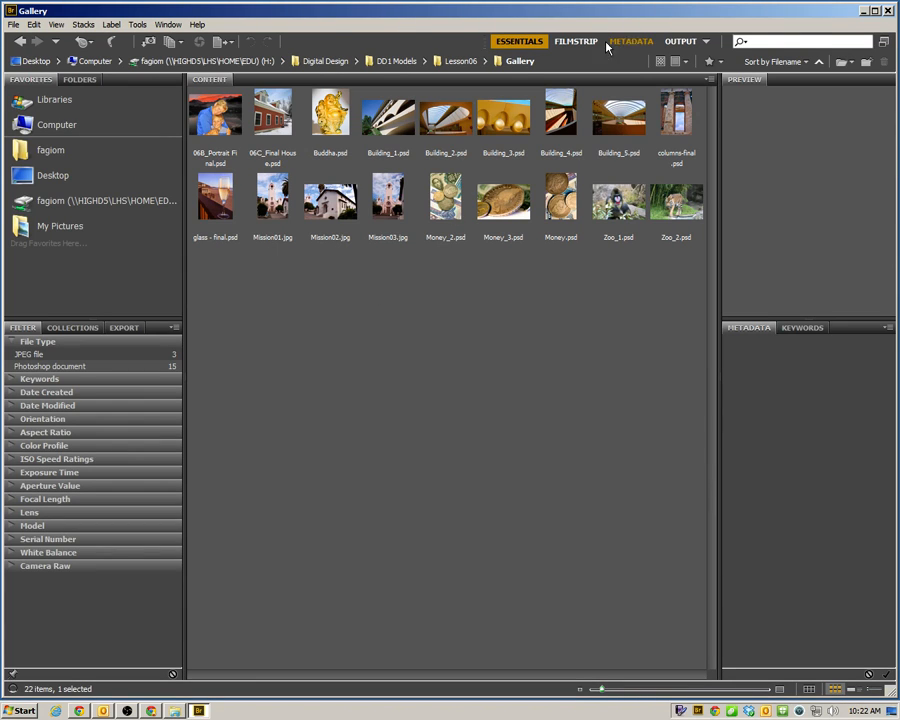
Step: Maximize the window and switch to the Output workspace
{"action": "left_click", "coordinate": [875, 12]}
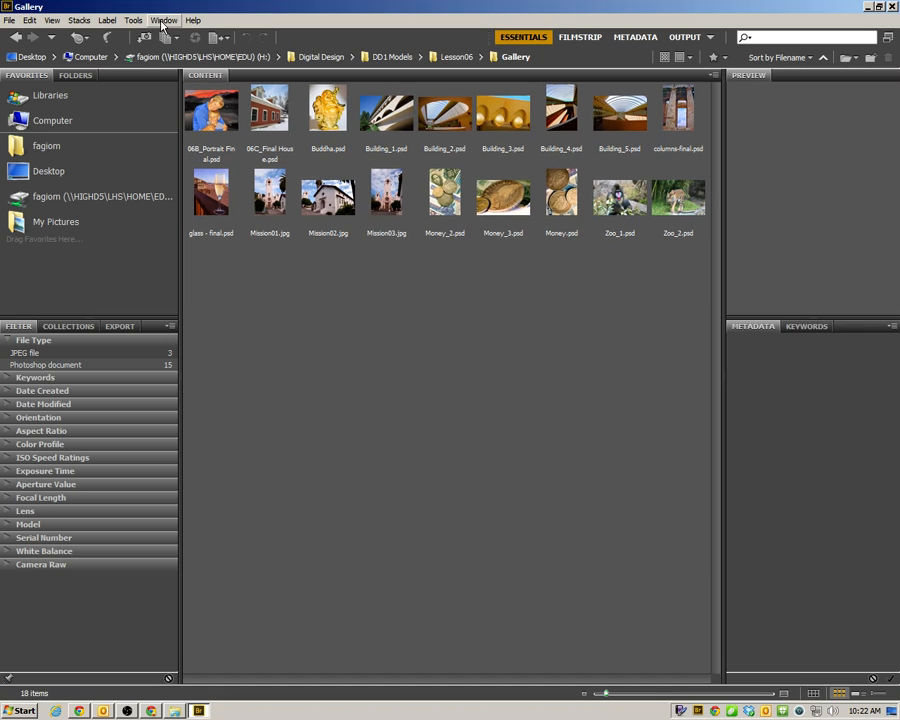
{"action": "left_click", "coordinate": [164, 21]}
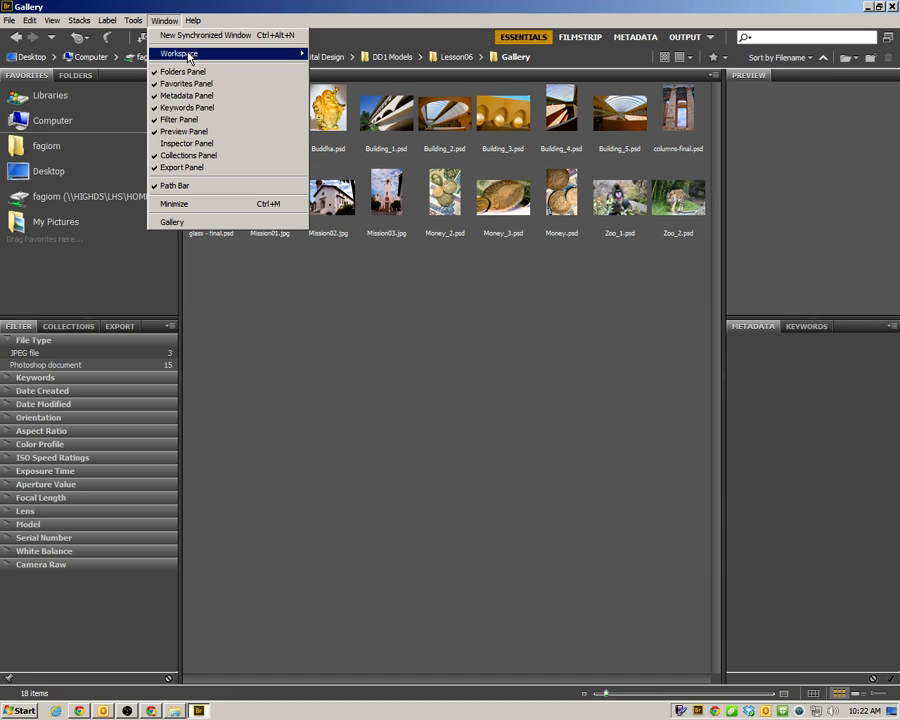
{"action": "mouse_move", "coordinate": [188, 58]}
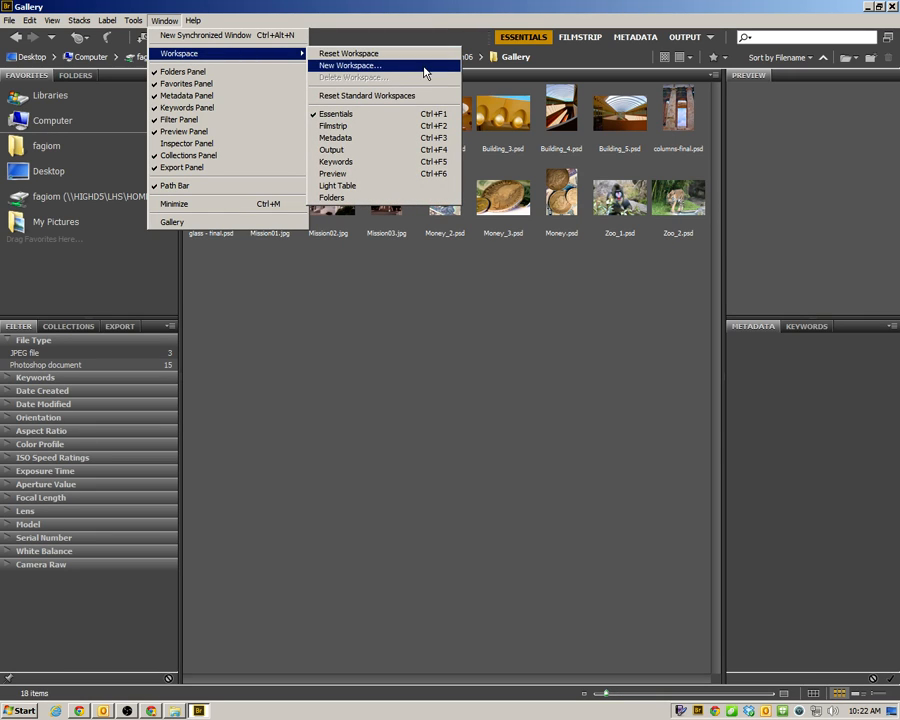
{"action": "left_click", "coordinate": [381, 150]}
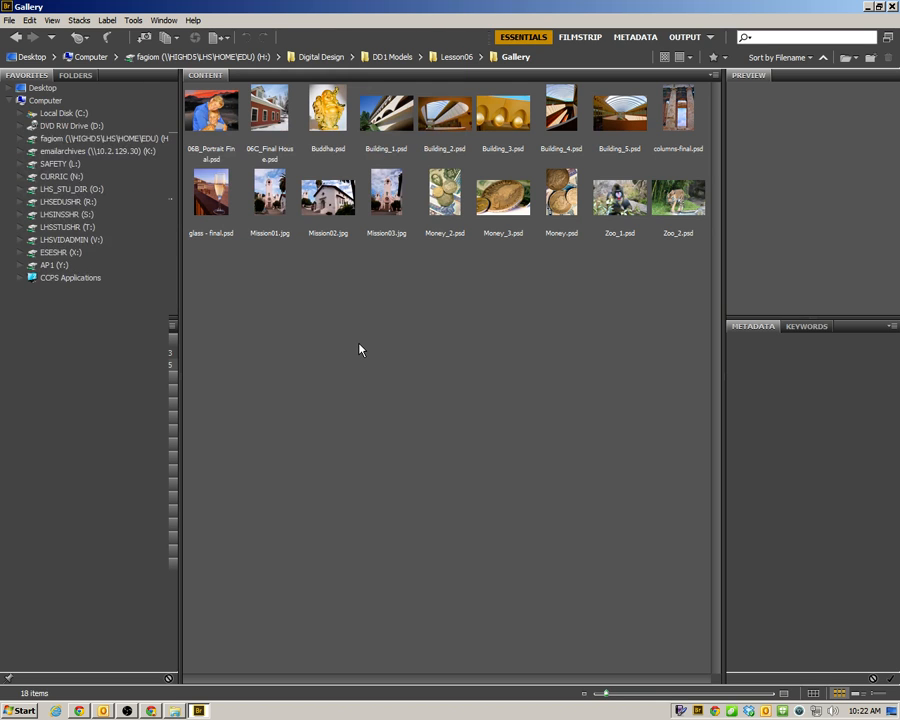
{"action": "key", "text": "ctrl+F4"}
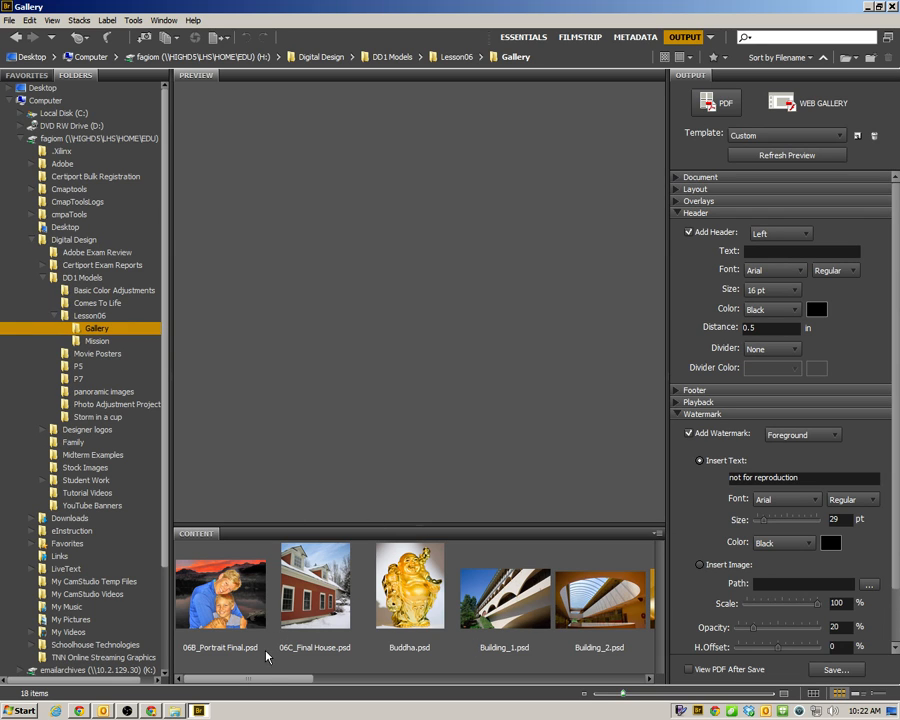
Step: Preview 06B_Portrait Final.psd, look through the remaining thumbnails and select all images in the Gallery folder
{"action": "left_click", "coordinate": [229, 610]}
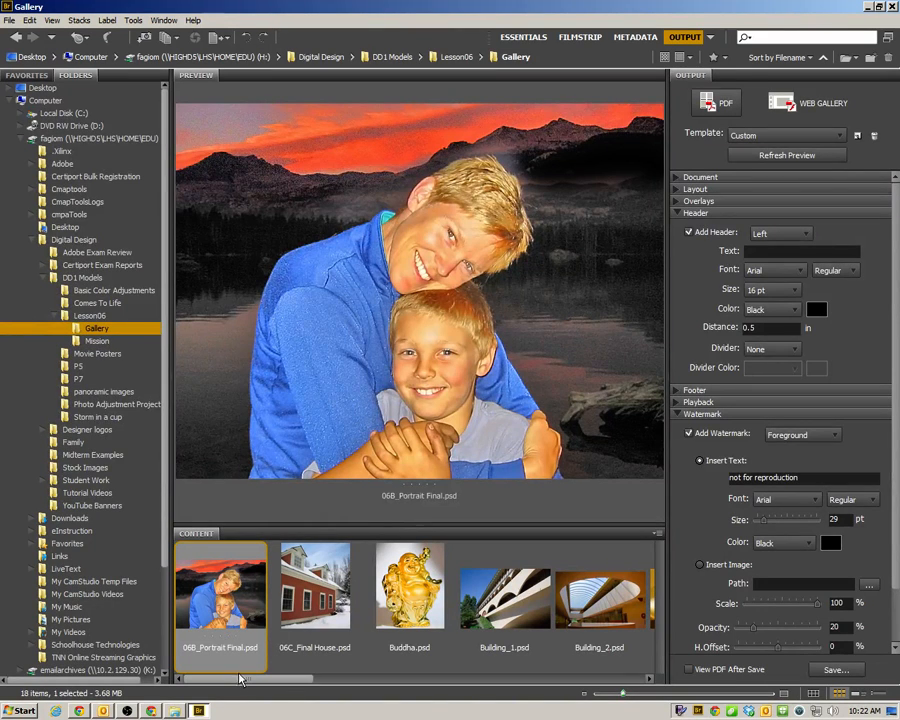
{"action": "left_click_drag", "start_coordinate": [237, 683], "coordinate": [602, 675]}
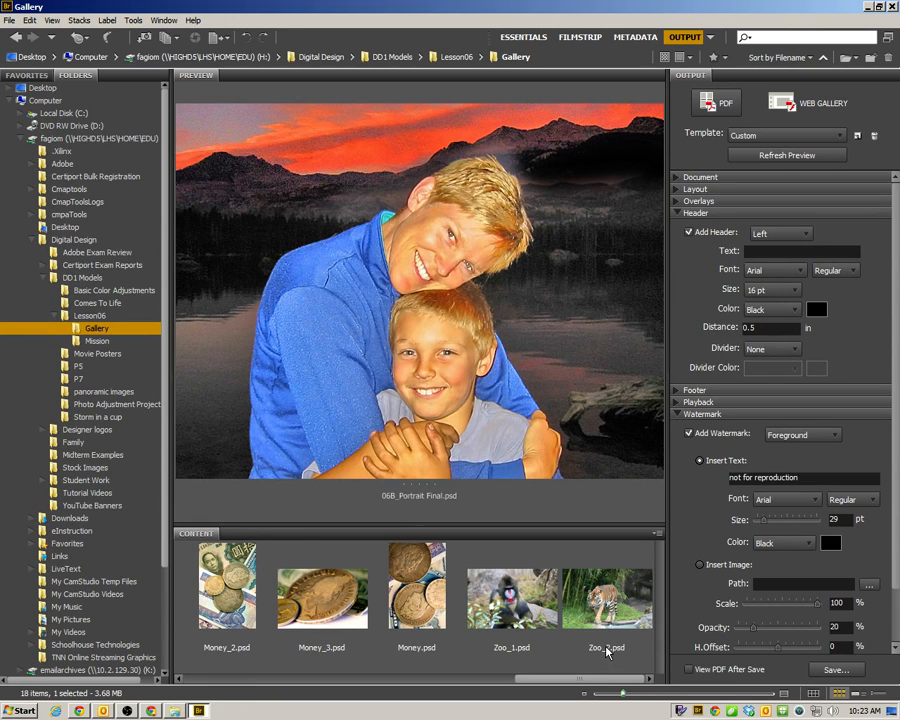
{"action": "key", "text": "ctrl+a"}
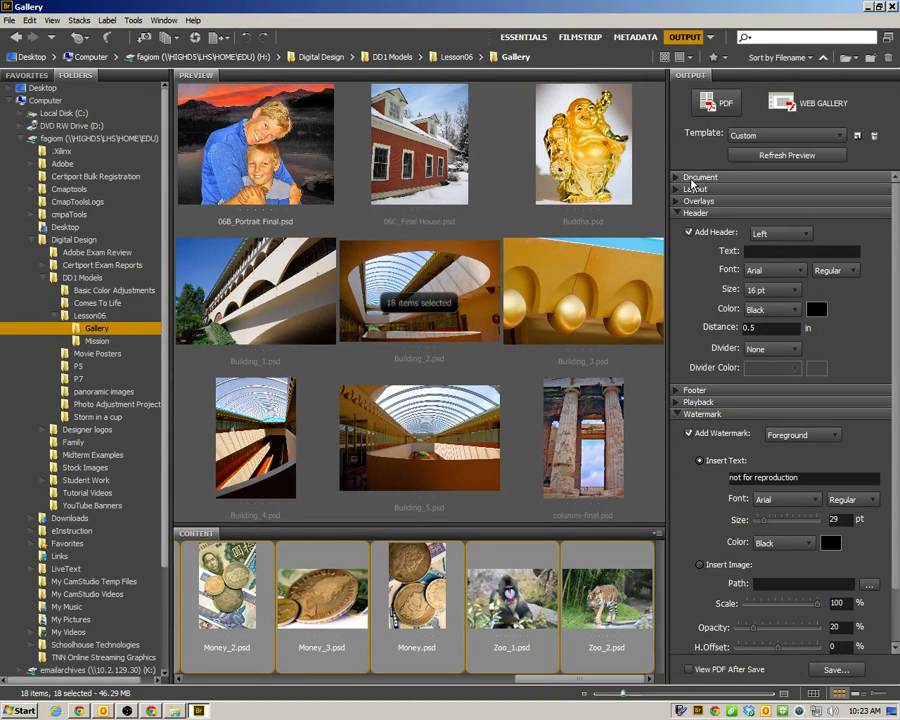
Step: Collapse the Header and Watermark settings, expand the Document settings and choose U.S. Paper as the page preset
{"action": "left_click", "coordinate": [679, 213]}
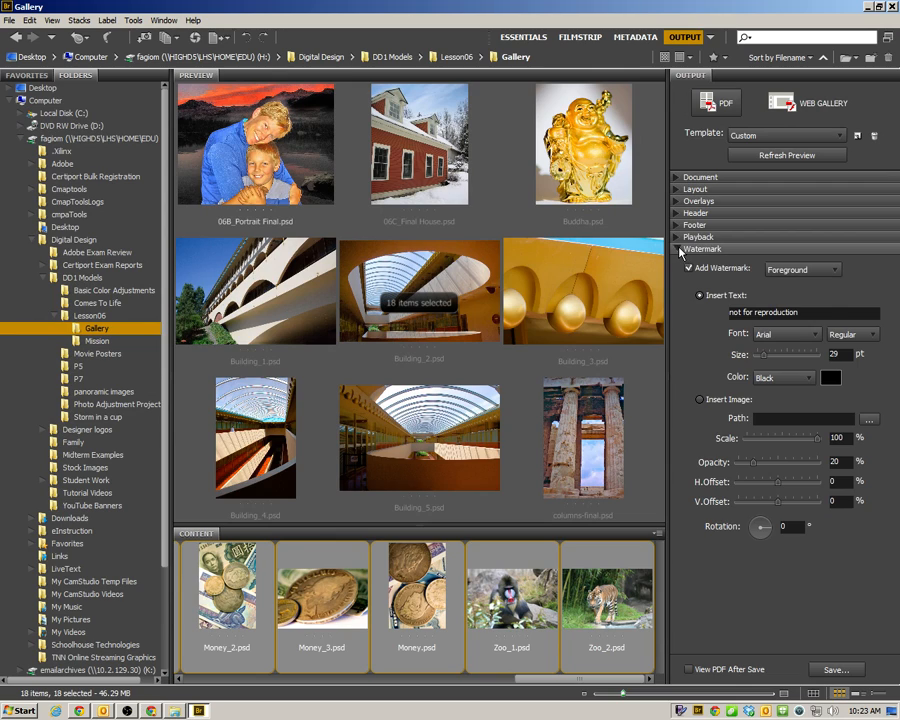
{"action": "left_click", "coordinate": [688, 249]}
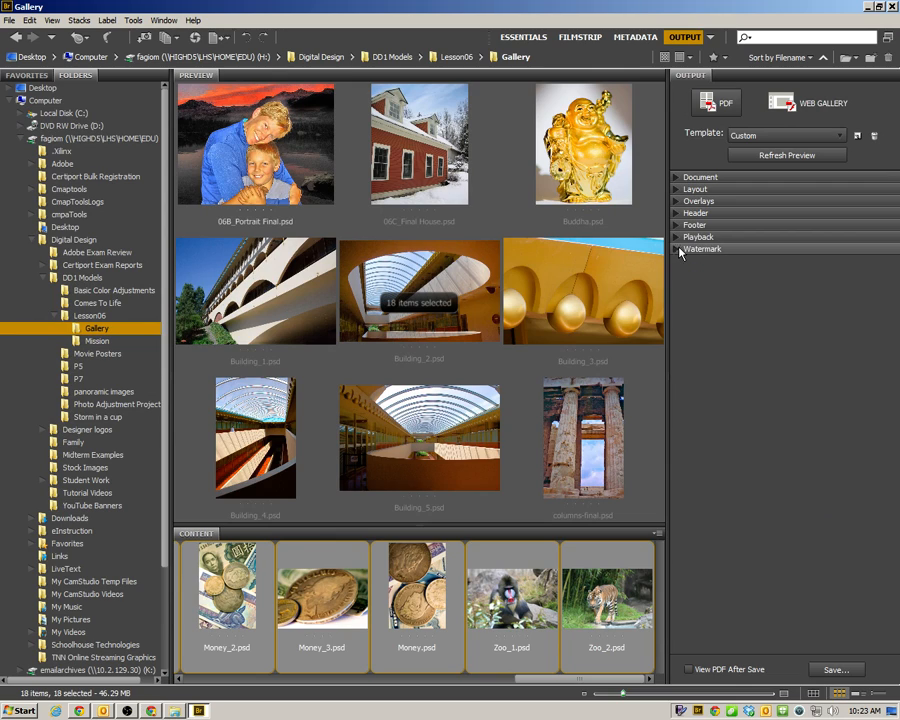
{"action": "left_click", "coordinate": [680, 178]}
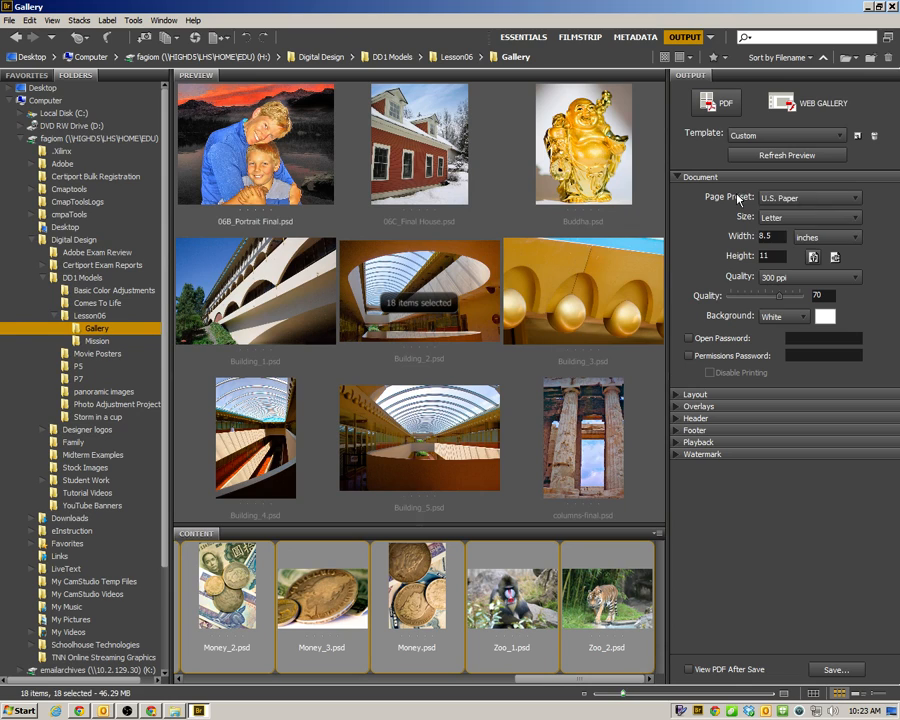
{"action": "left_click", "coordinate": [797, 198]}
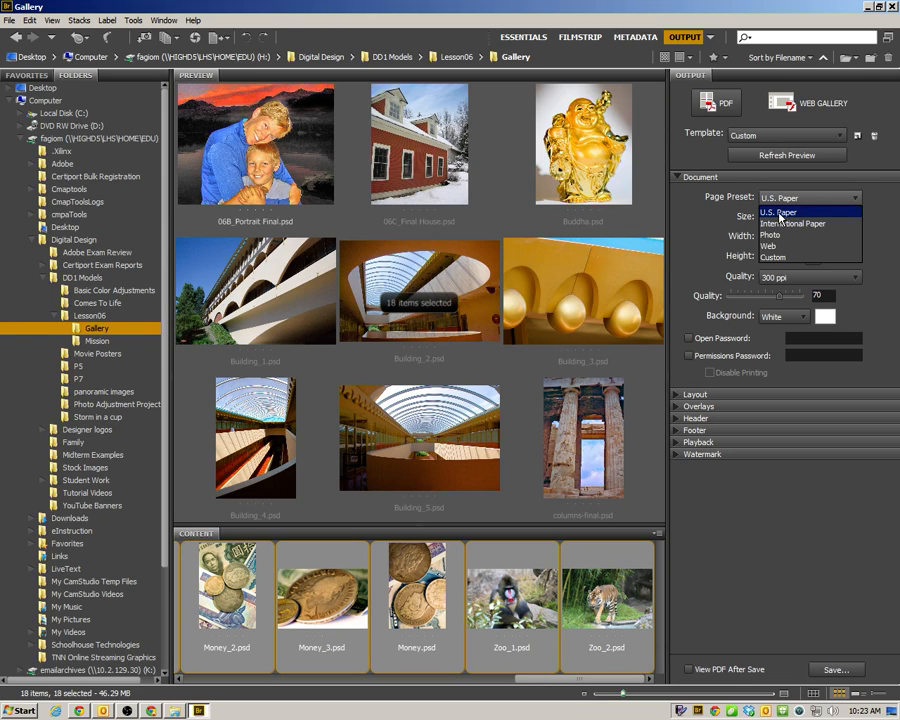
{"action": "left_click", "coordinate": [801, 213]}
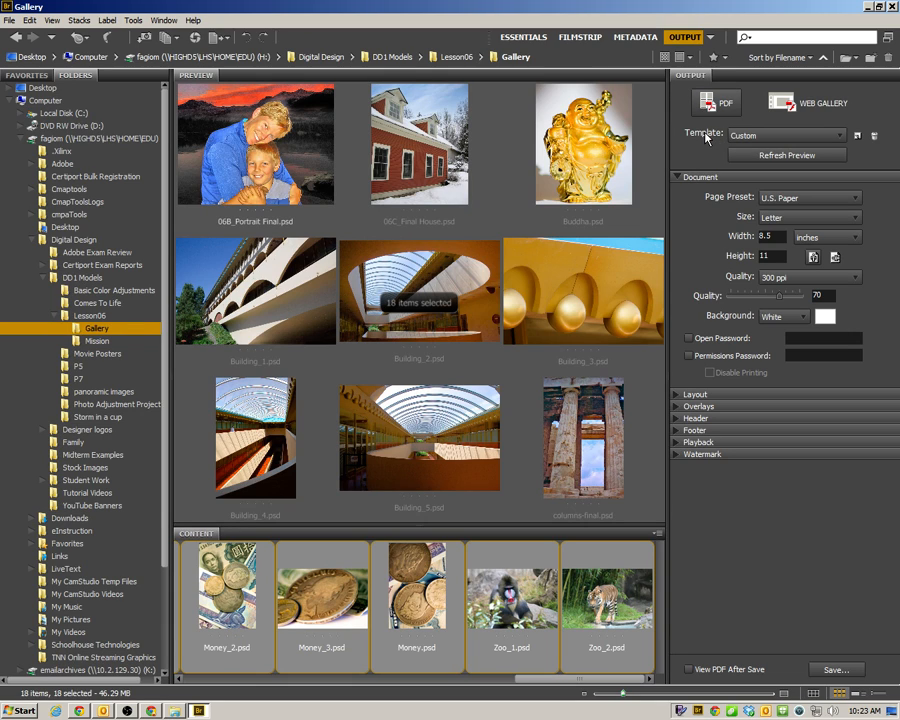
Step: Apply the 4*5 Contact Sheet template and refresh the output preview
{"action": "left_click", "coordinate": [785, 140]}
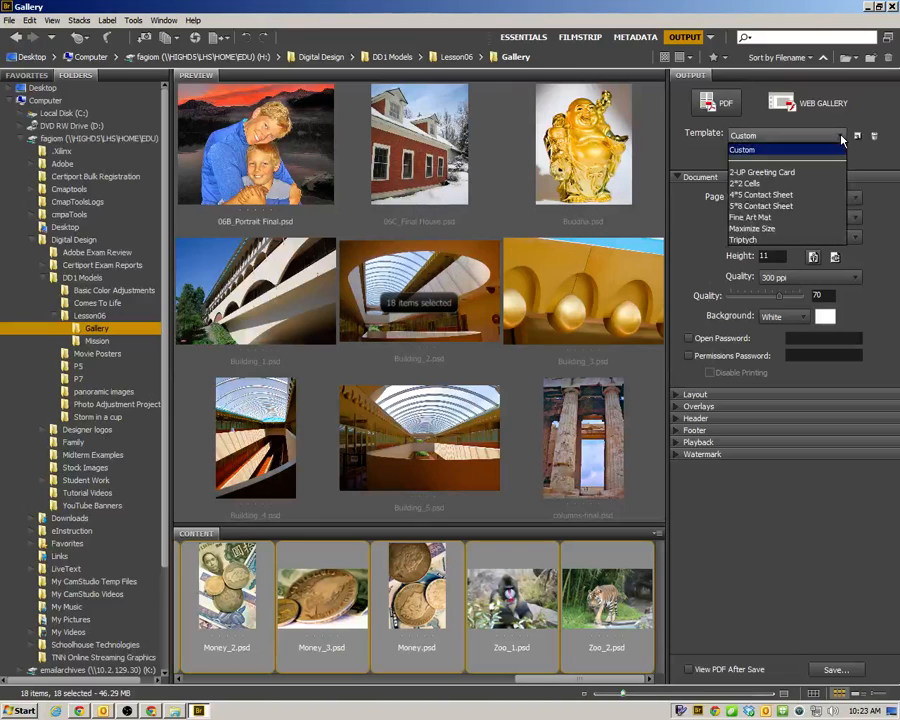
{"action": "left_click", "coordinate": [777, 197]}
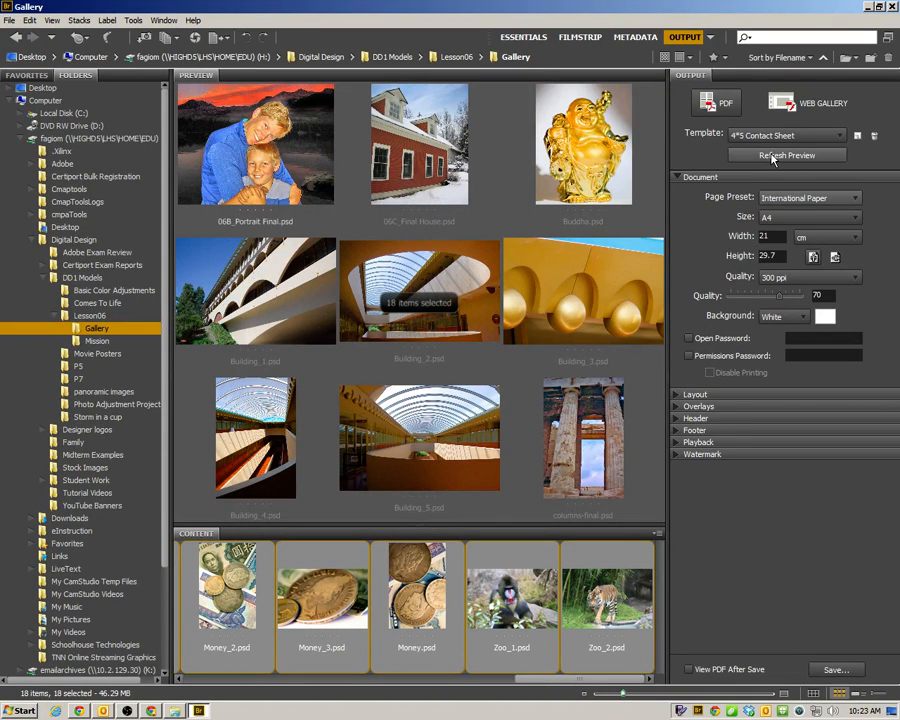
{"action": "left_click", "coordinate": [773, 156]}
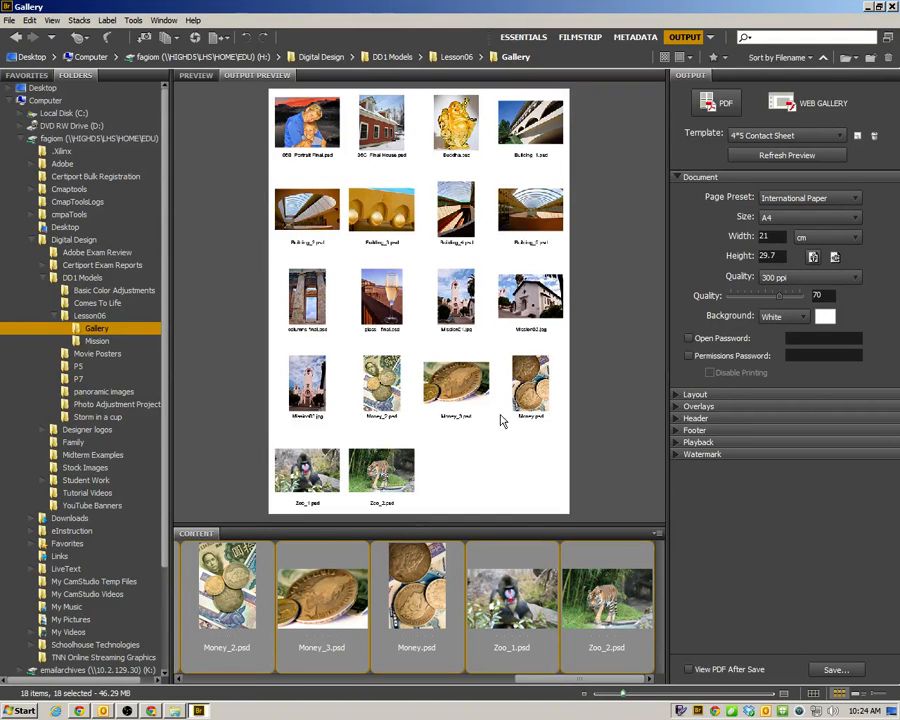
Step: Apply the 2*2 Cells template and refresh the output preview
{"action": "left_click", "coordinate": [745, 137]}
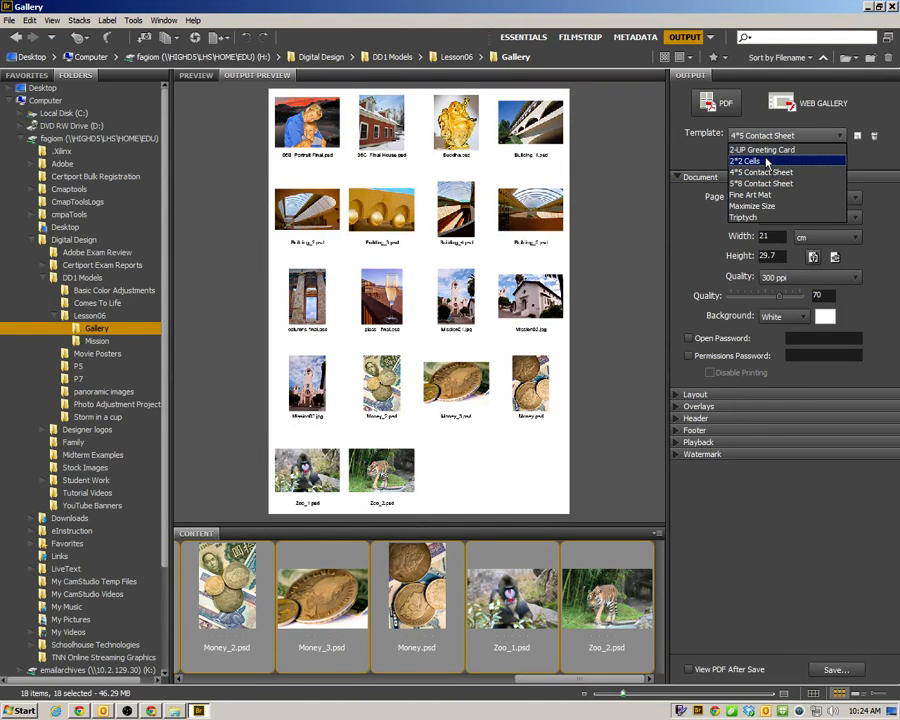
{"action": "left_click", "coordinate": [766, 161]}
{"action": "left_click", "coordinate": [768, 158]}
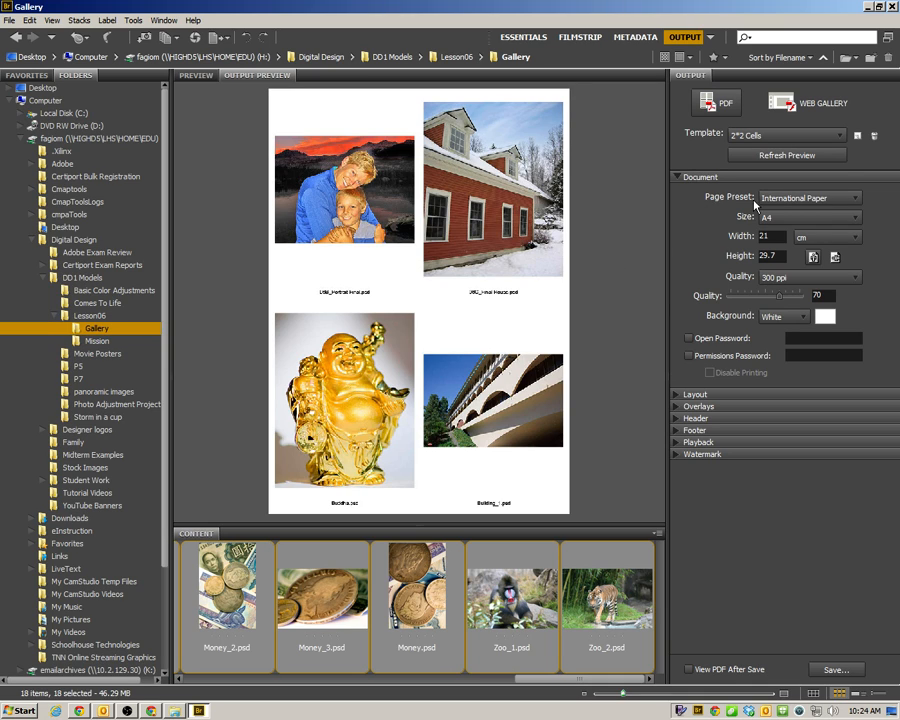
Step: Set the page preset to U.S. Paper and collapse the Document settings
{"action": "left_click", "coordinate": [785, 198]}
{"action": "left_click", "coordinate": [792, 209]}
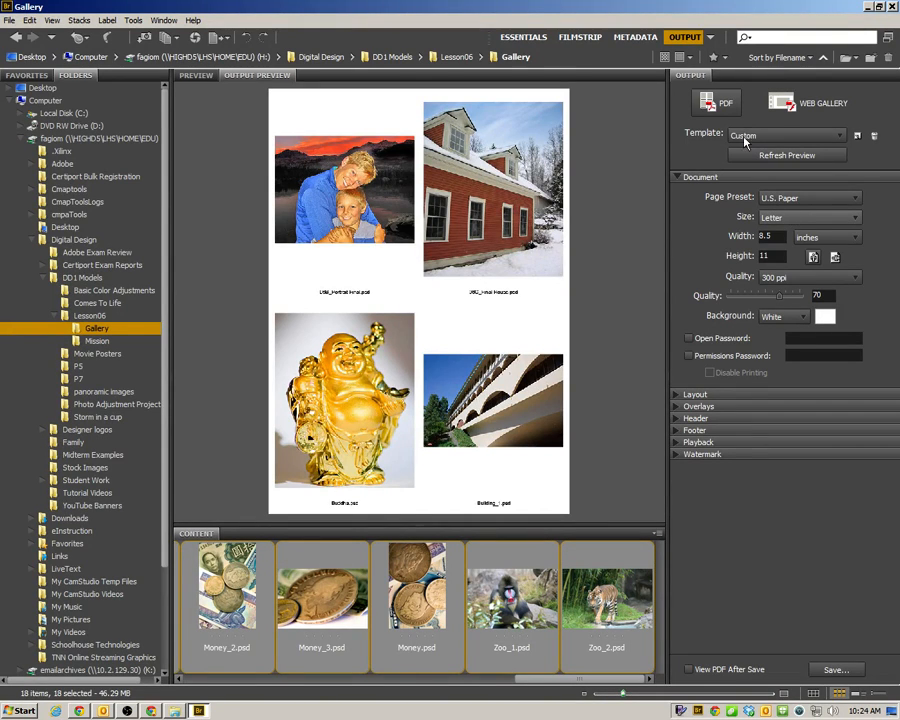
{"action": "left_click", "coordinate": [680, 178]}
Step: Review the Layout settings for columns, rows and margins, and the Overlays settings for filename and extension
{"action": "left_click", "coordinate": [681, 190]}
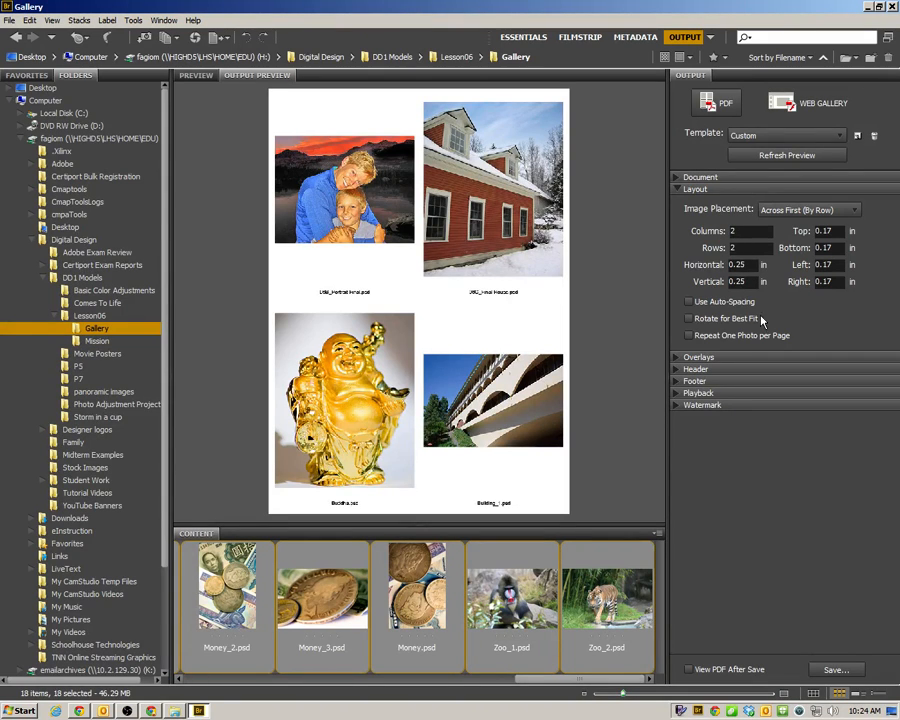
{"action": "left_click", "coordinate": [683, 189]}
{"action": "left_click", "coordinate": [681, 202]}
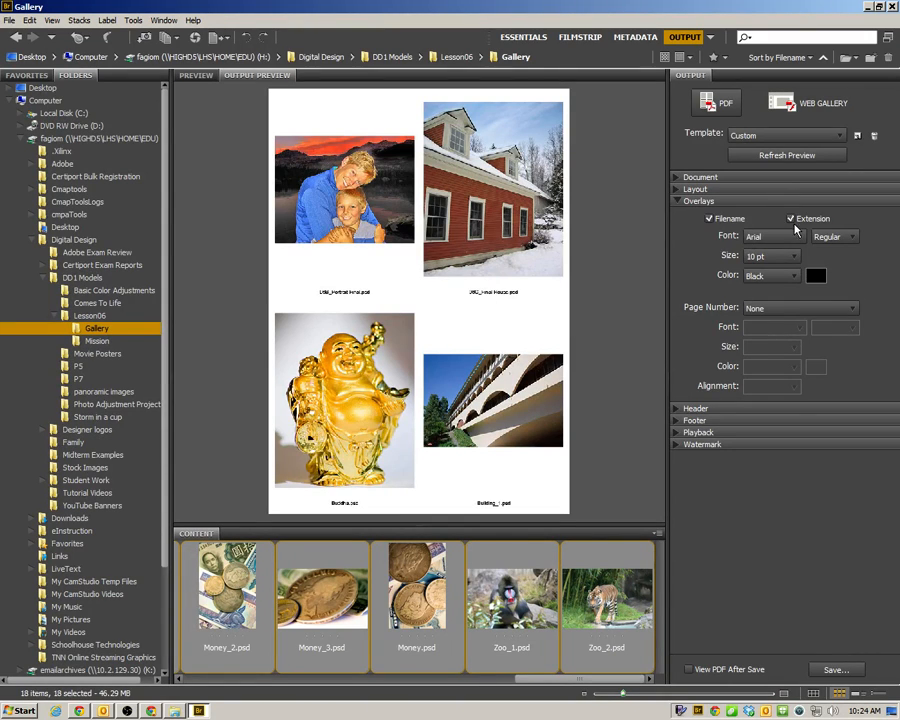
{"action": "left_click", "coordinate": [677, 202]}
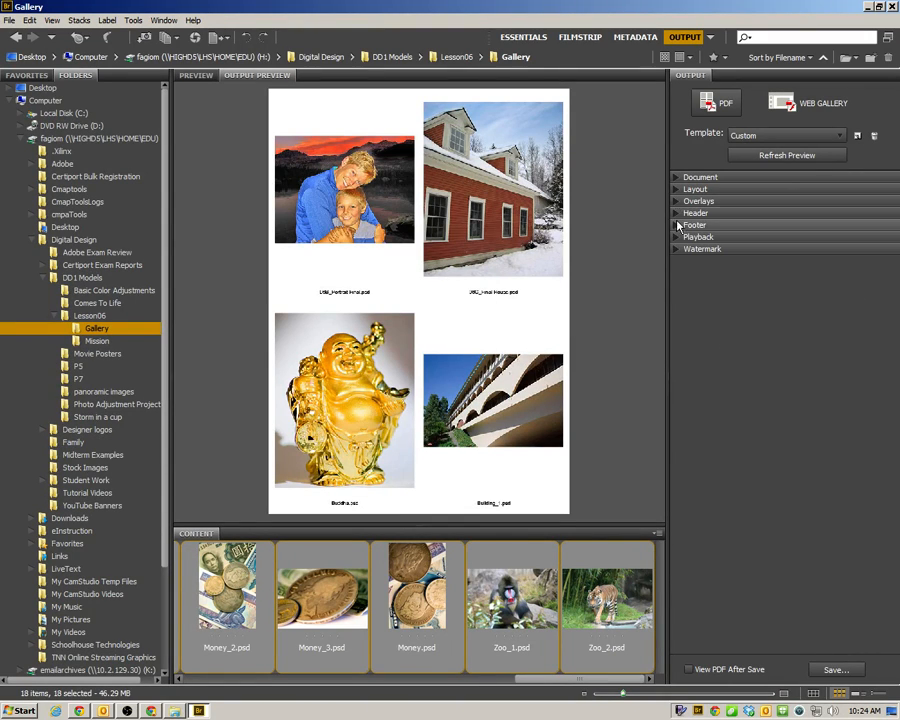
Step: Add a left-aligned header containing the author's full name followed by "- Period 5", with the text size set to 16 pt
{"action": "left_click", "coordinate": [678, 214]}
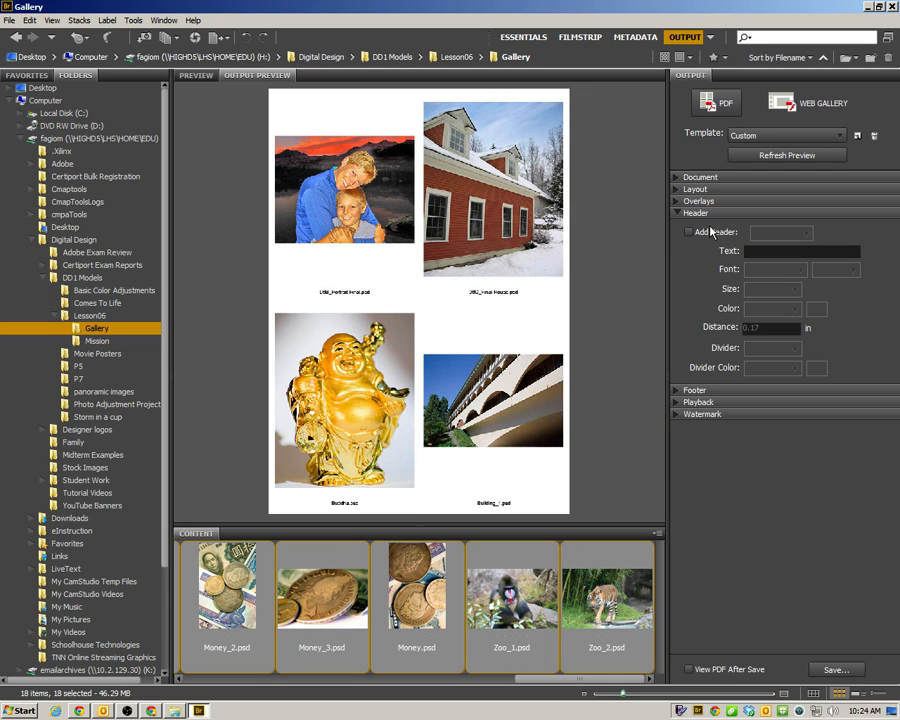
{"action": "left_click", "coordinate": [689, 232]}
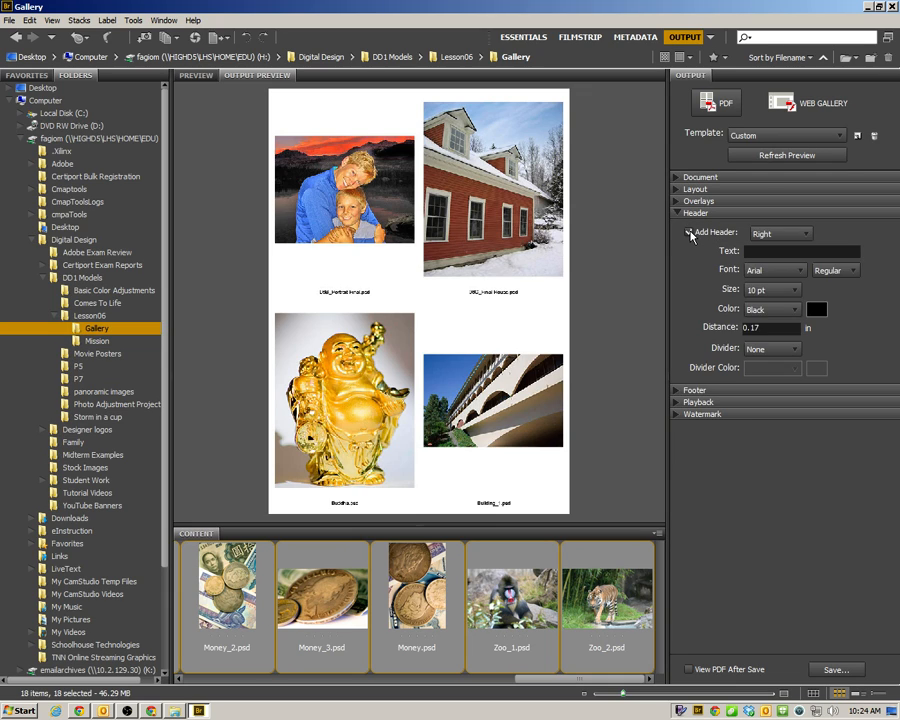
{"action": "left_click", "coordinate": [785, 235]}
{"action": "left_click", "coordinate": [778, 245]}
{"action": "left_click", "coordinate": [775, 251]}
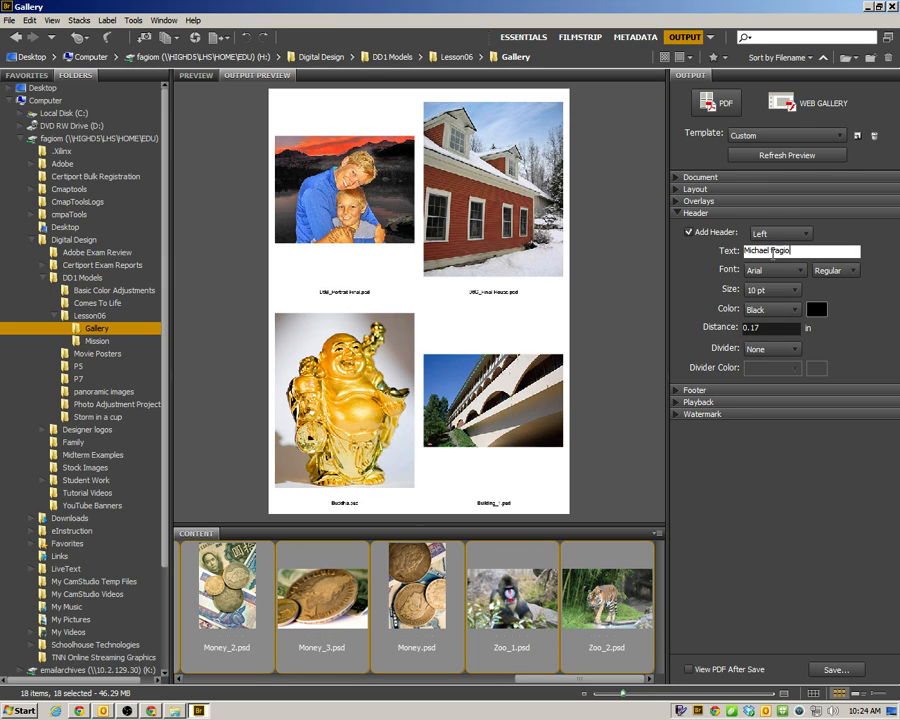
{"action": "type", "text": "- Period 5"}
{"action": "left_click", "coordinate": [785, 293]}
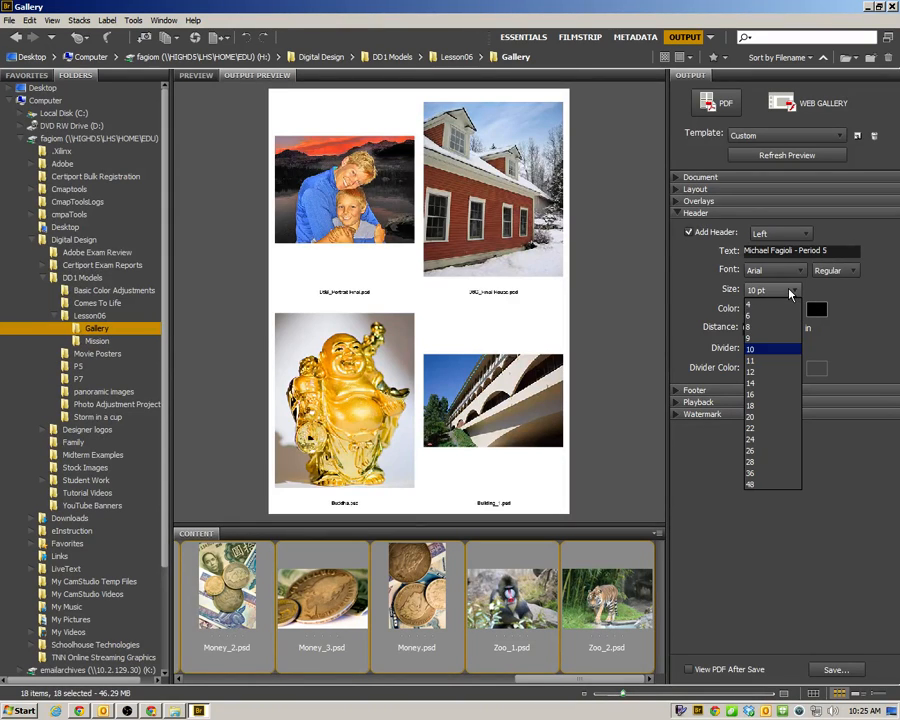
{"action": "left_click", "coordinate": [775, 396]}
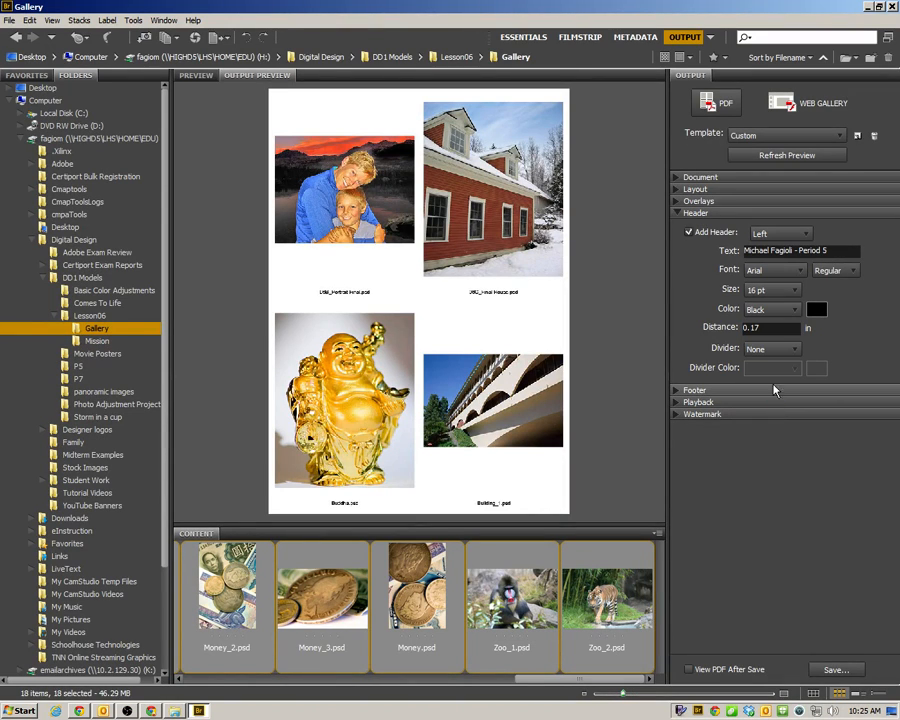
Step: Set the header distance to 0.5 in, refresh the output preview and collapse the Header settings
{"action": "left_click", "coordinate": [781, 328]}
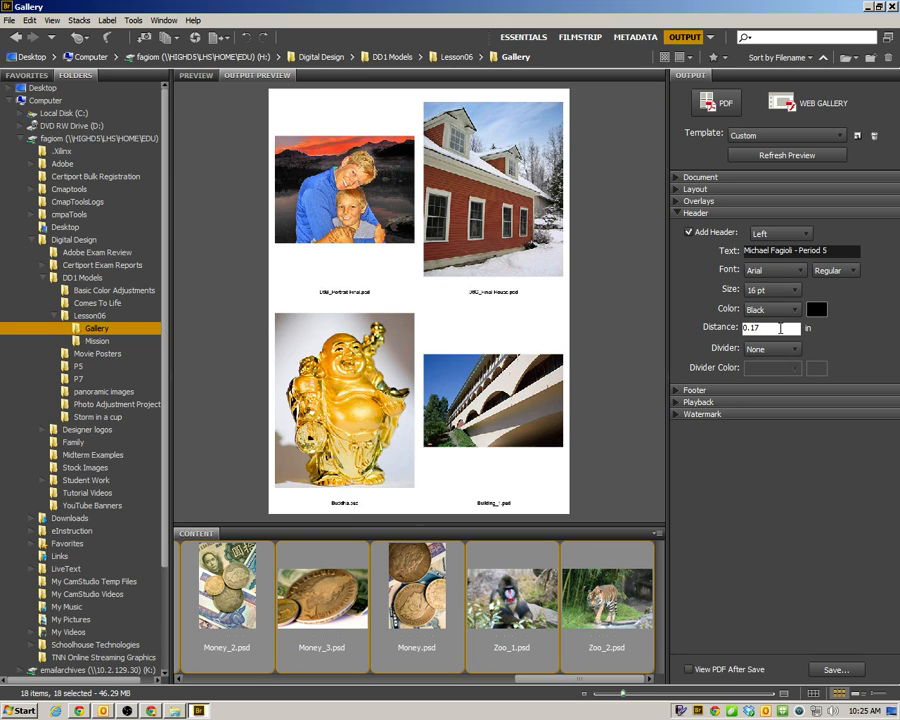
{"action": "double_click", "coordinate": [781, 328]}
{"action": "type", "text": ".5"}
{"action": "left_click", "coordinate": [784, 158]}
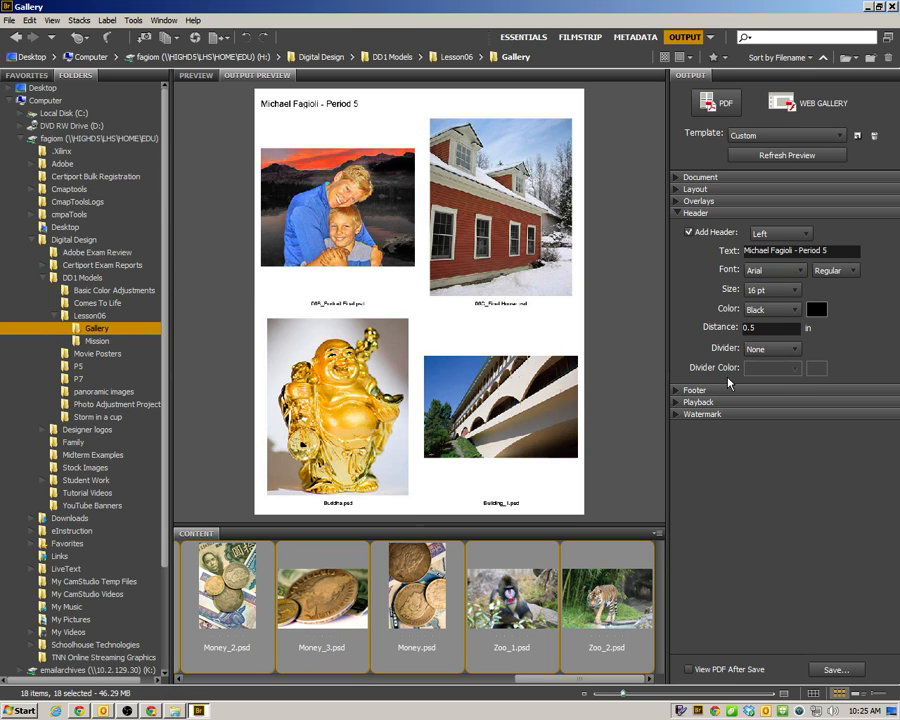
{"action": "left_click", "coordinate": [677, 213]}
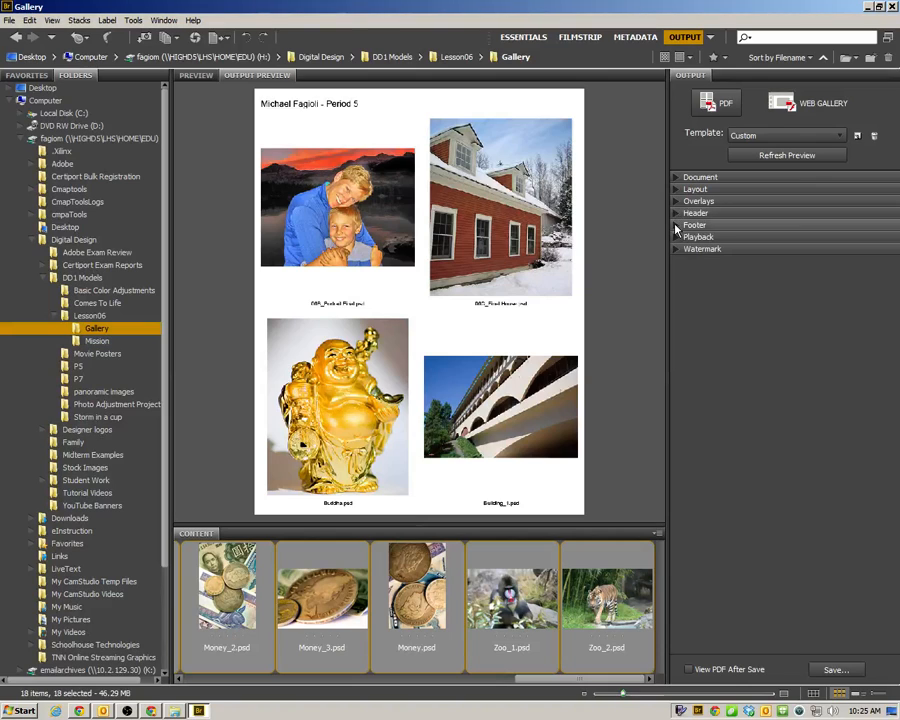
Step: Check the Footer settings without adding a footer, and set the Playback transition to Dissolve
{"action": "left_click", "coordinate": [677, 225]}
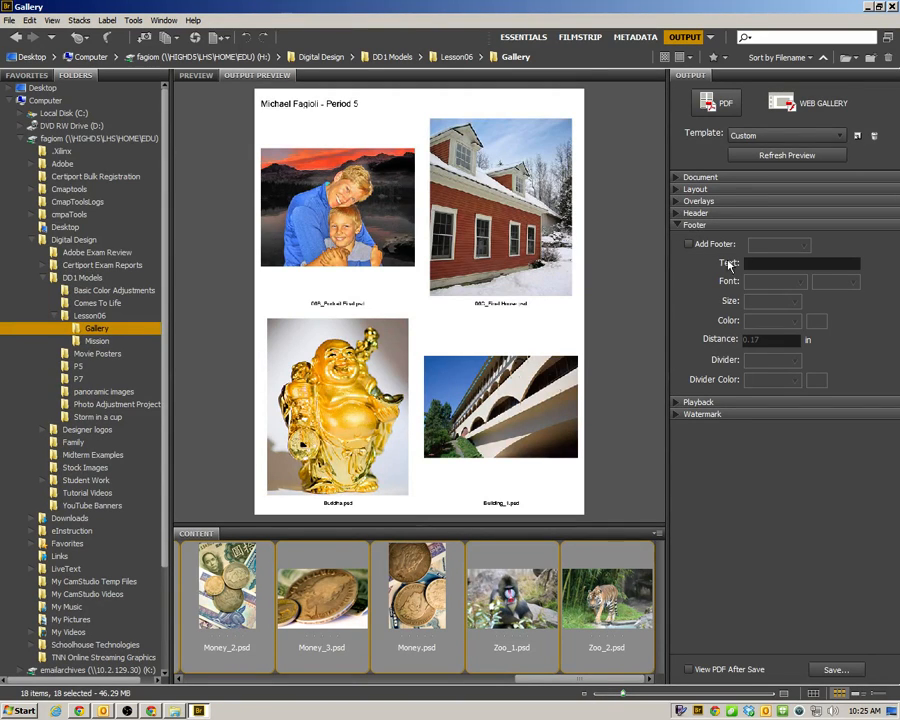
{"action": "left_click", "coordinate": [682, 225]}
{"action": "left_click", "coordinate": [677, 238]}
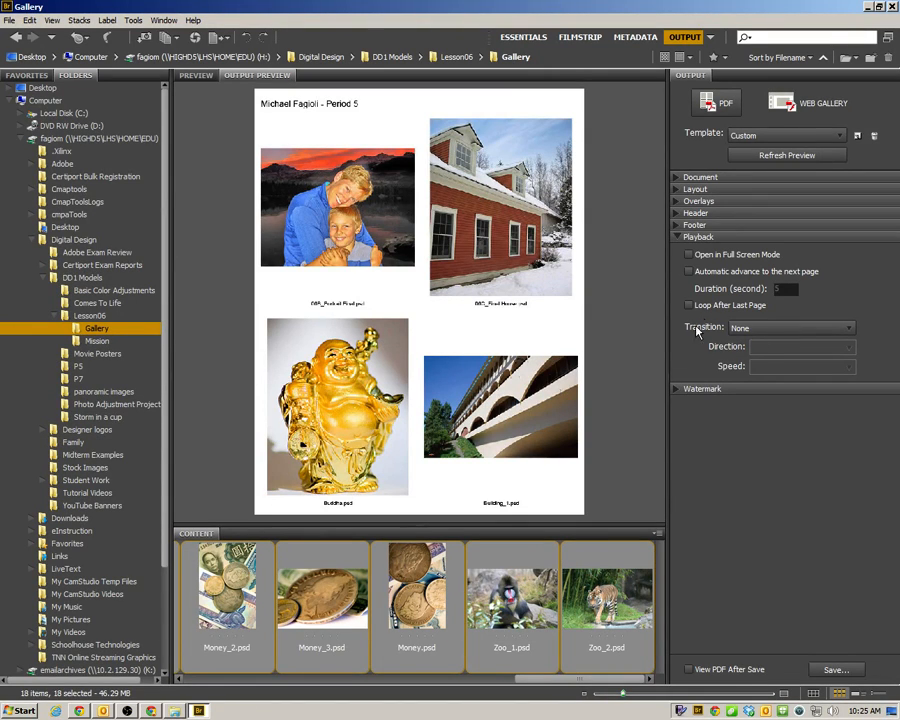
{"action": "left_click", "coordinate": [755, 328]}
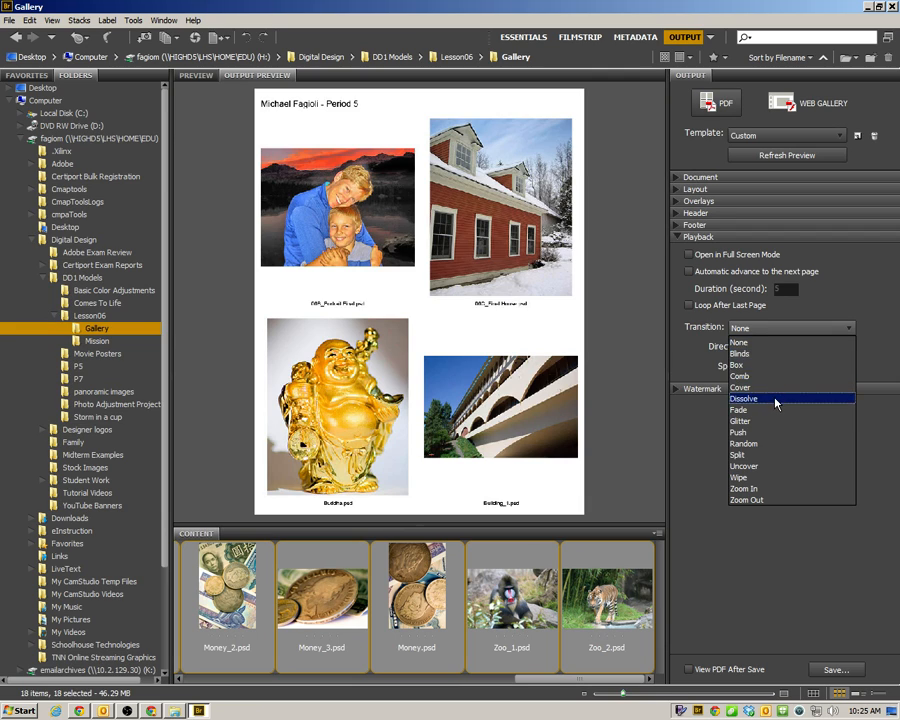
{"action": "left_click", "coordinate": [776, 400]}
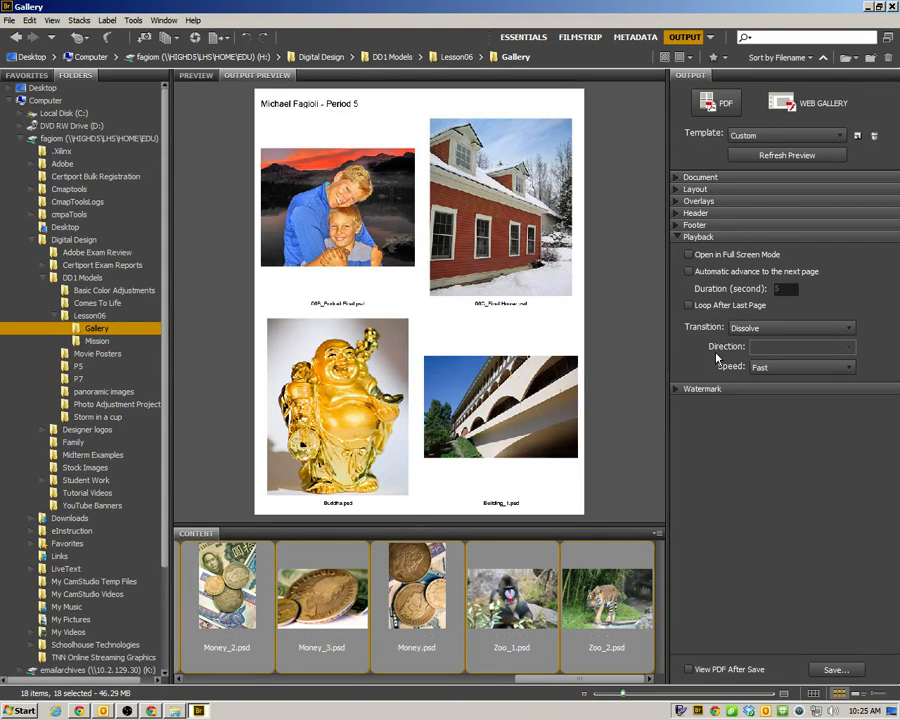
Step: Collapse the Playback settings and add a foreground text watermark reading "not for reproduction"
{"action": "left_click", "coordinate": [680, 389]}
{"action": "left_click", "coordinate": [680, 237]}
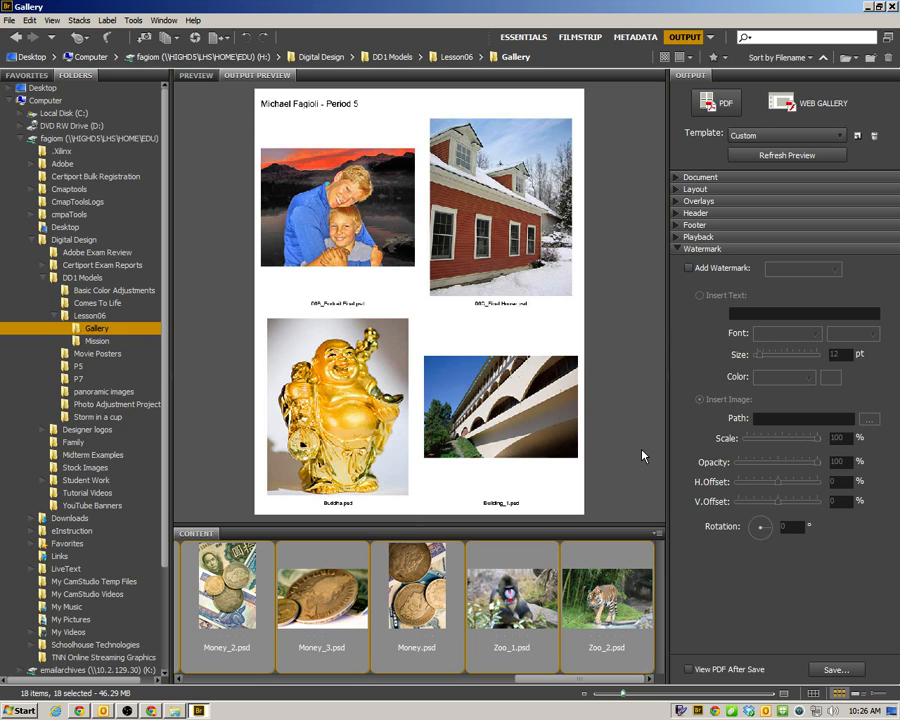
{"action": "left_click", "coordinate": [689, 268]}
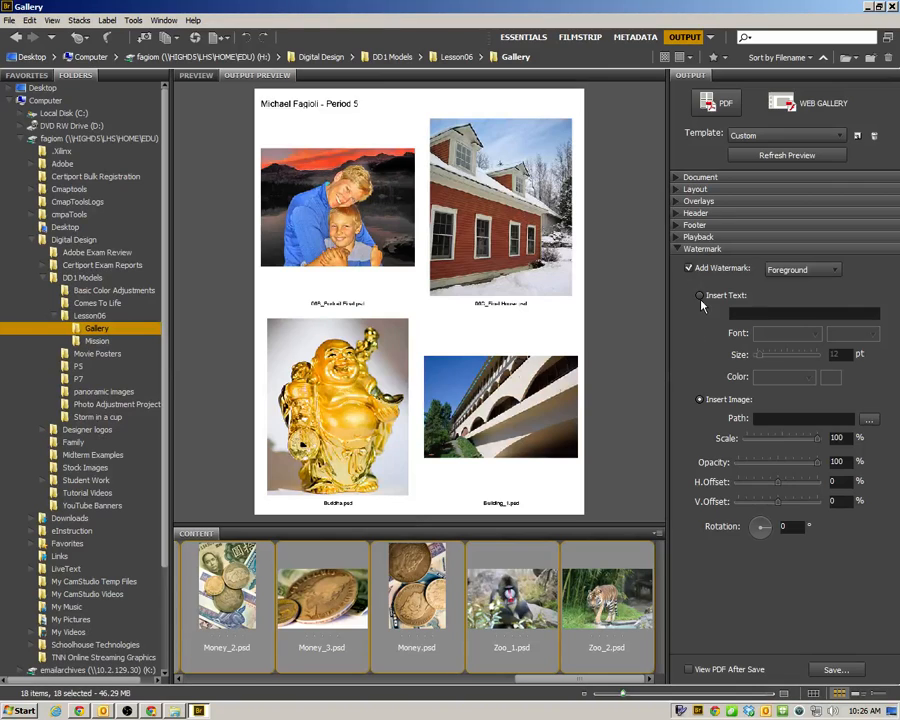
{"action": "left_click", "coordinate": [700, 296]}
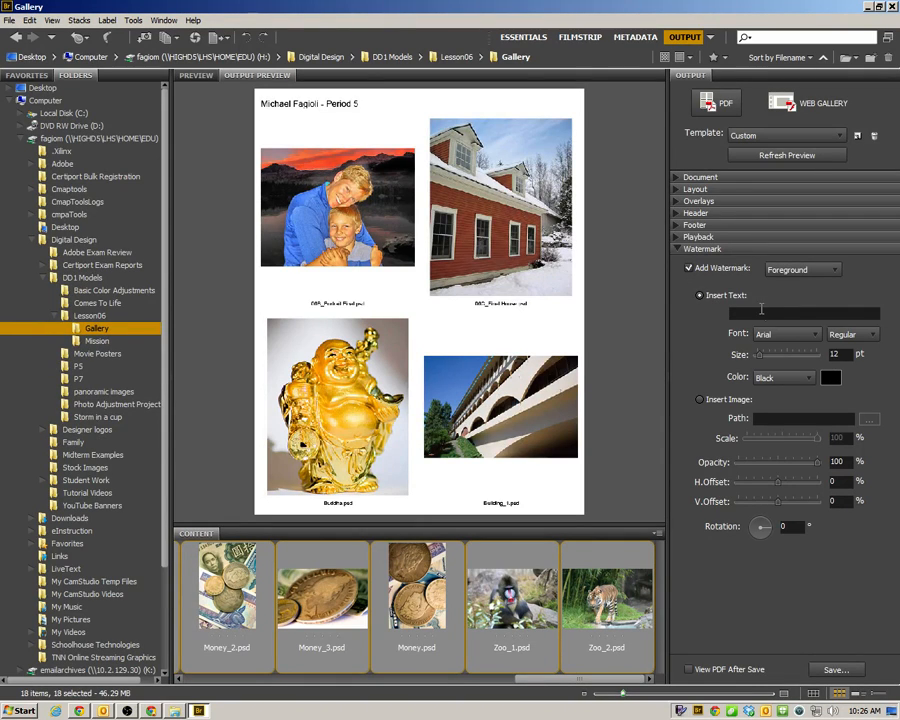
{"action": "left_click", "coordinate": [769, 314]}
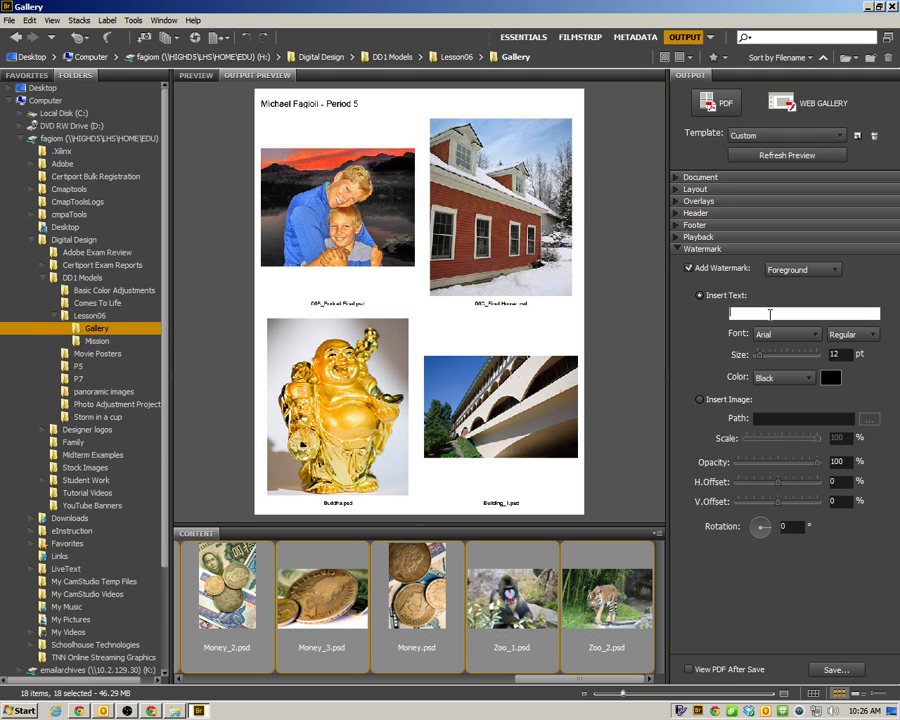
{"action": "type", "text": "not for reproduction"}
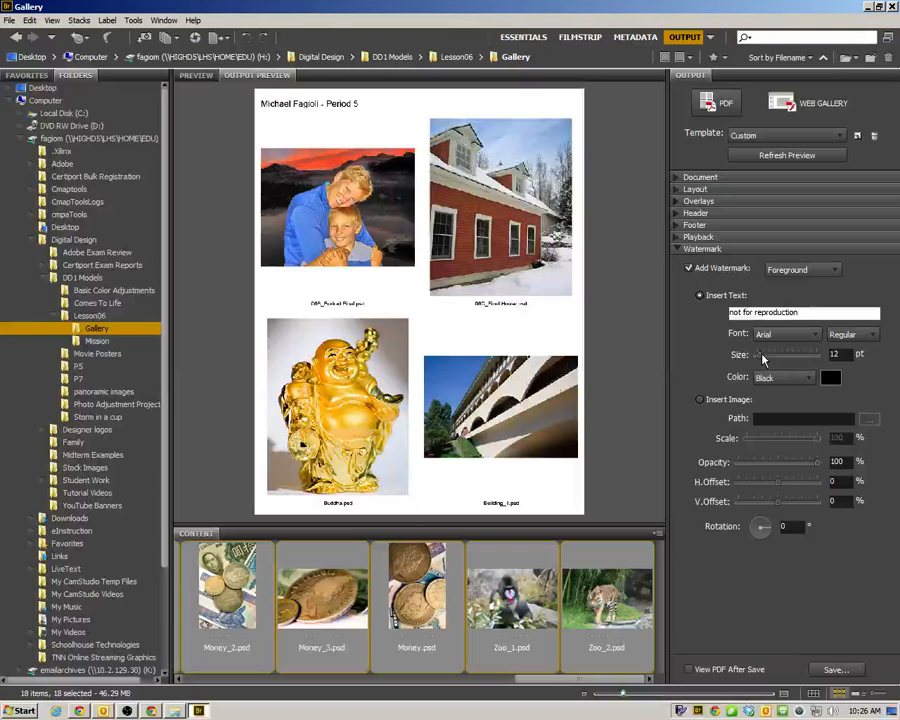
Step: Set the watermark text size to 29 pt and its opacity to 20%, and refresh the output preview
{"action": "left_click_drag", "start_coordinate": [762, 360], "coordinate": [763, 359]}
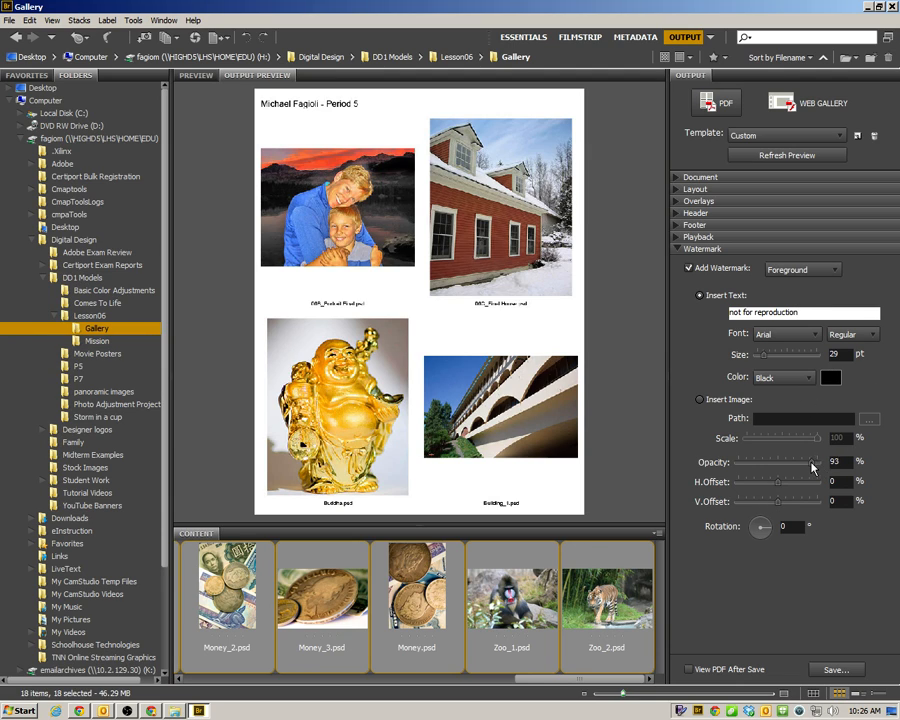
{"action": "left_click_drag", "start_coordinate": [812, 465], "coordinate": [755, 467]}
{"action": "left_click", "coordinate": [760, 156]}
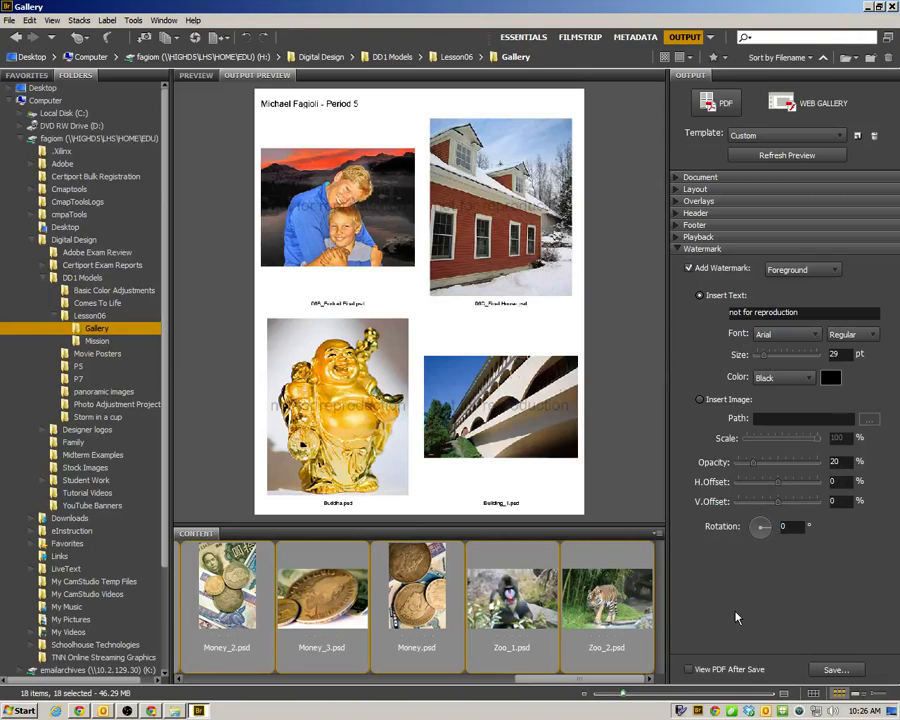
Step: Save the contact sheet as "PDF Presentation" in the home drive's Digital Design > DD1 Models > Lesson06 > Gallery folder and dismiss the completion dialog
{"action": "left_click", "coordinate": [835, 669]}
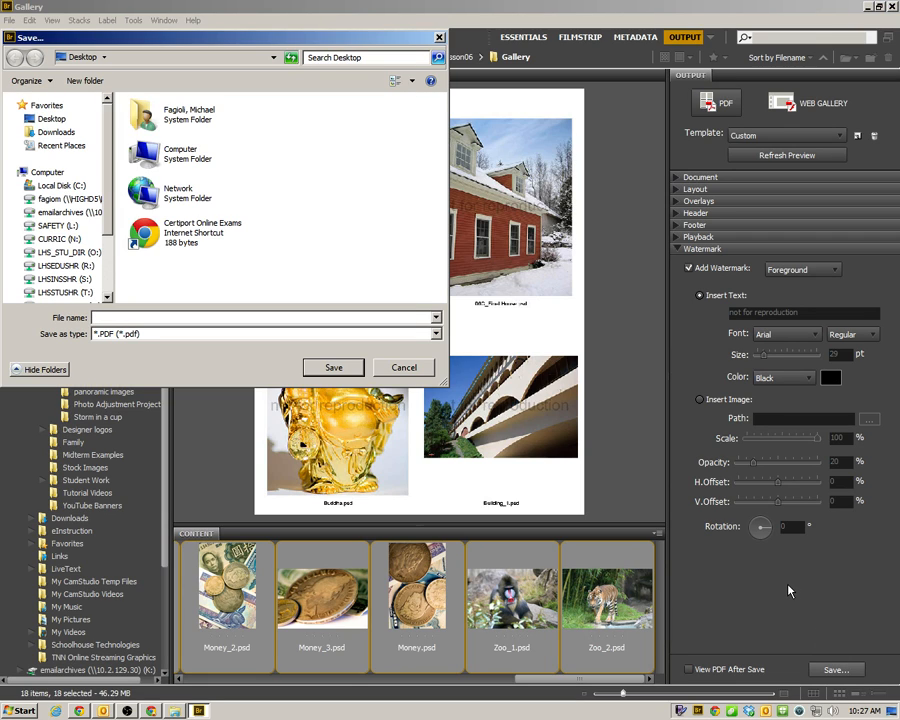
{"action": "type", "text": "PDF Presentatin"}
{"action": "type", "text": "n"}
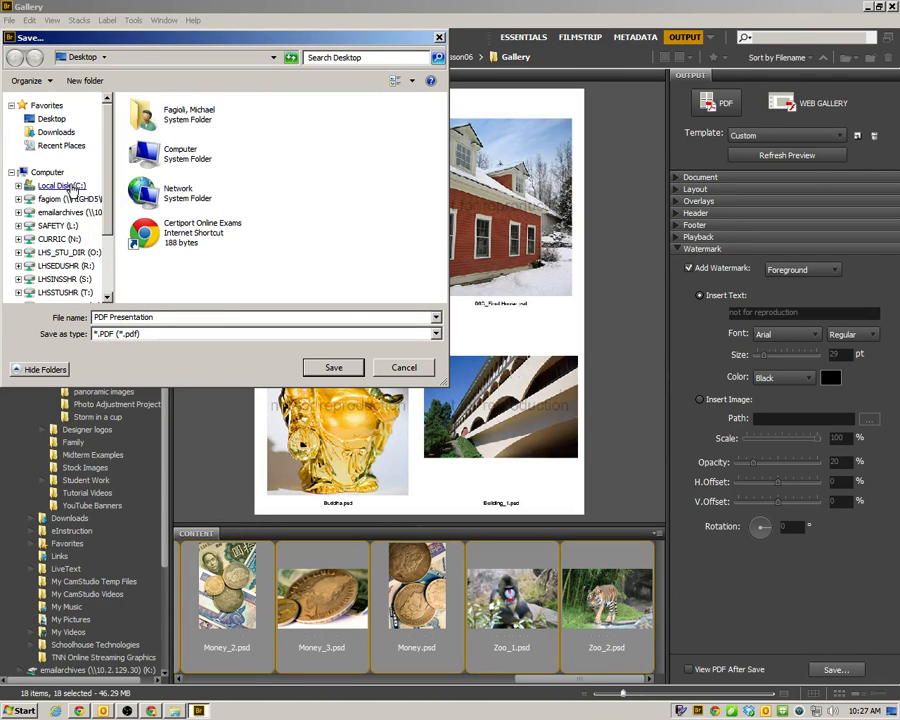
{"action": "left_click", "coordinate": [91, 203]}
{"action": "double_click", "coordinate": [172, 227]}
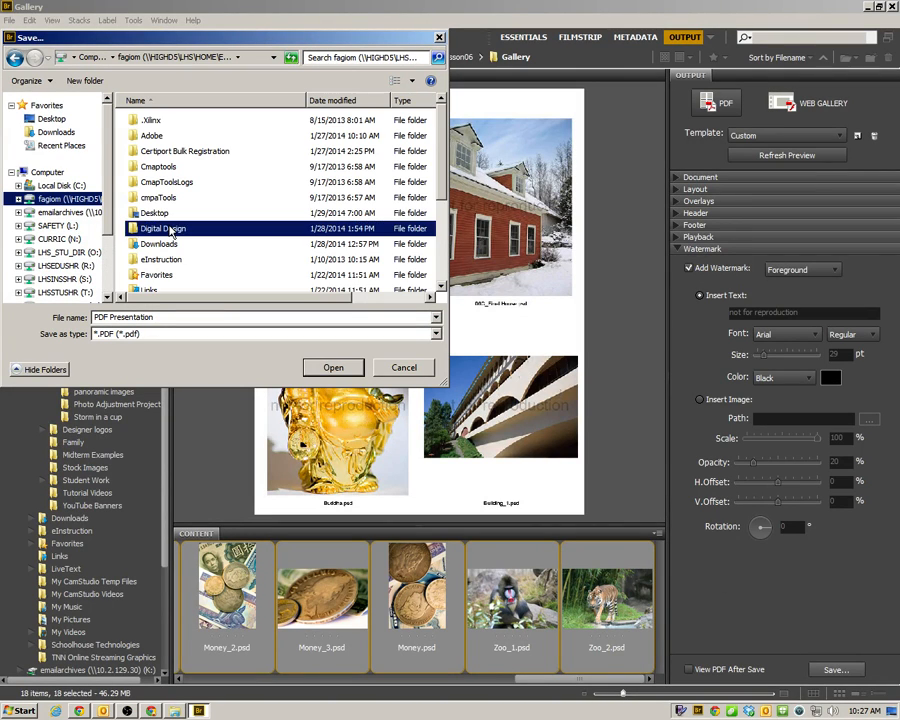
{"action": "double_click", "coordinate": [170, 151]}
{"action": "double_click", "coordinate": [172, 155]}
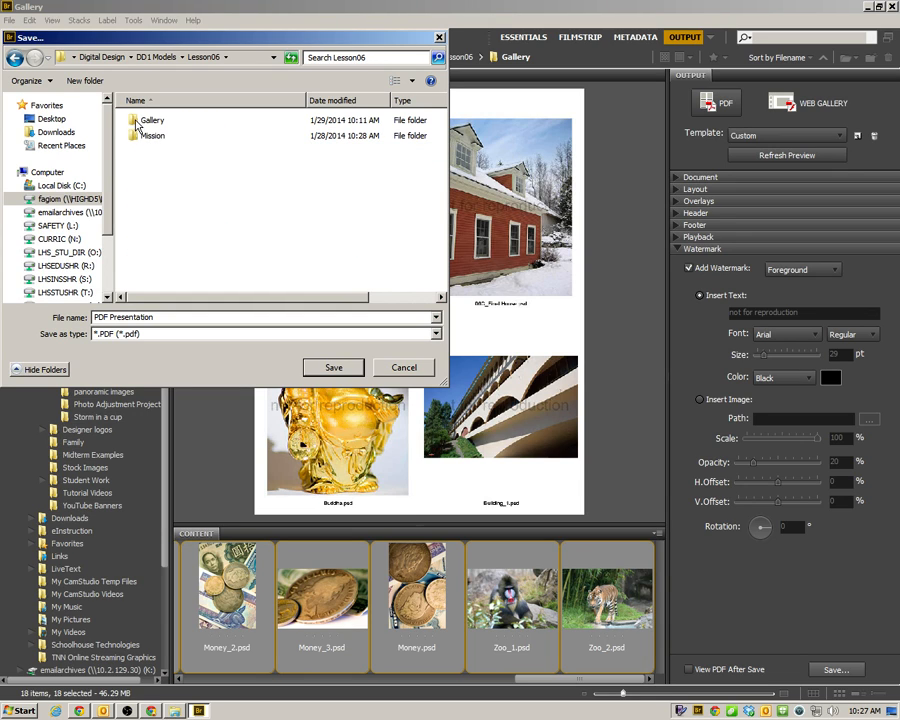
{"action": "double_click", "coordinate": [140, 121]}
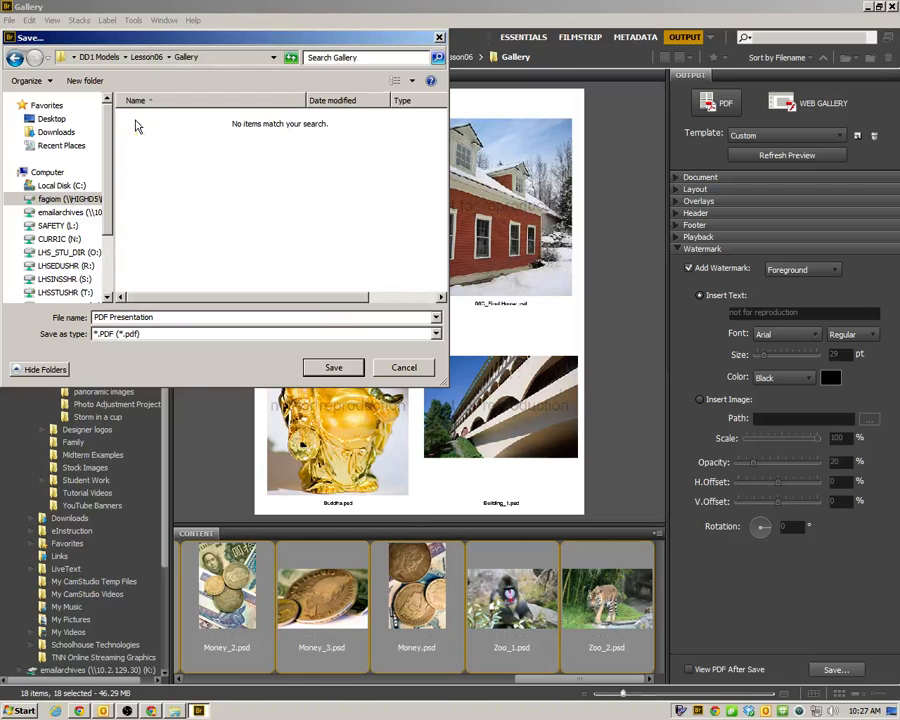
{"action": "left_click", "coordinate": [334, 369]}
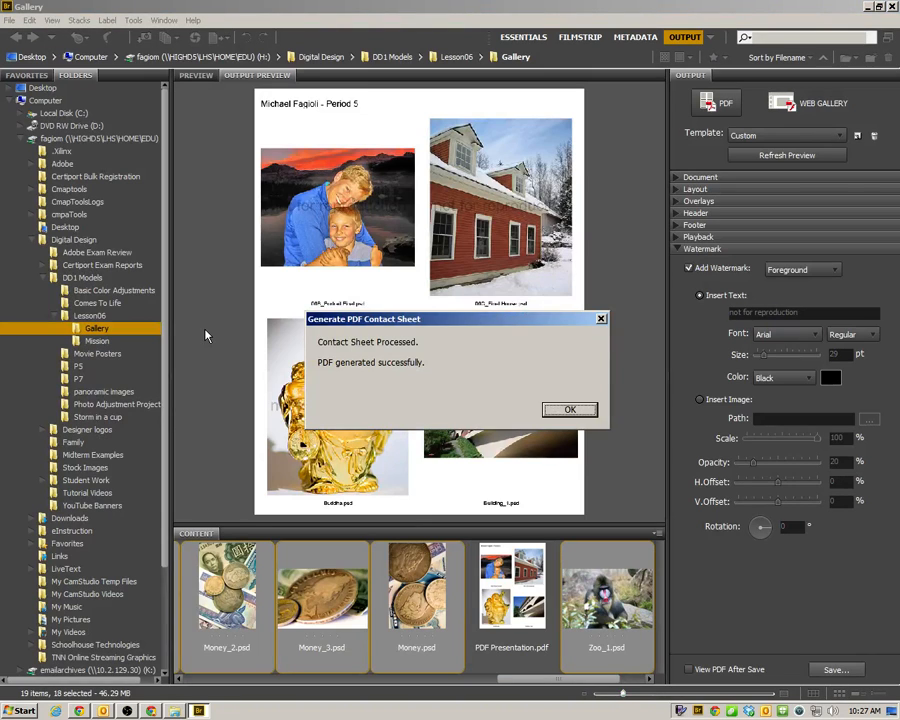
{"action": "left_click", "coordinate": [566, 409]}
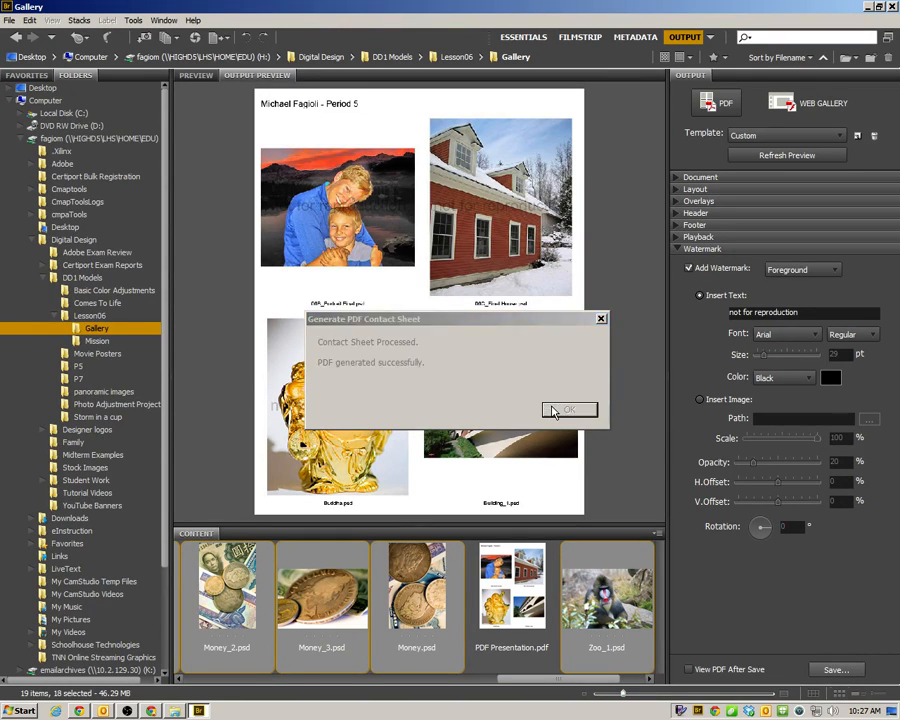